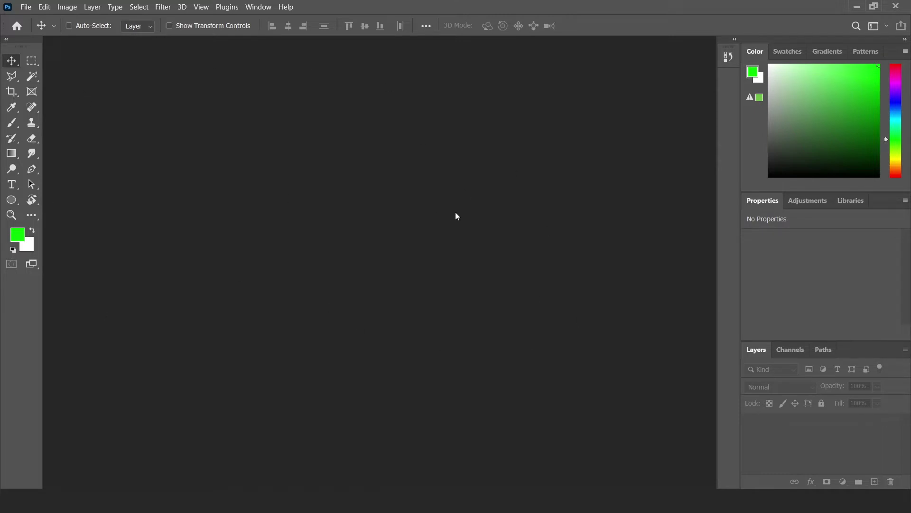
View Photoshop's version and credits from the Help menu, then dismiss them.
left_click(285, 7)
left_click(329, 54)
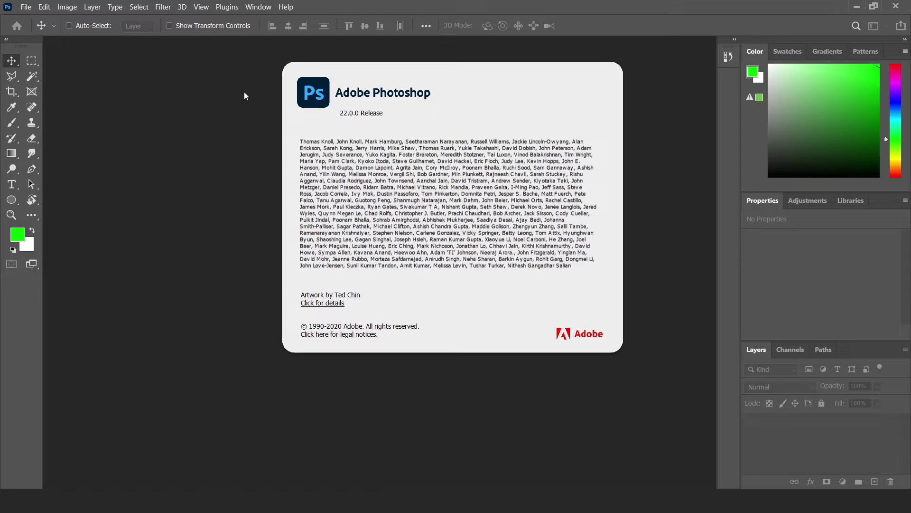
left_click(304, 124)
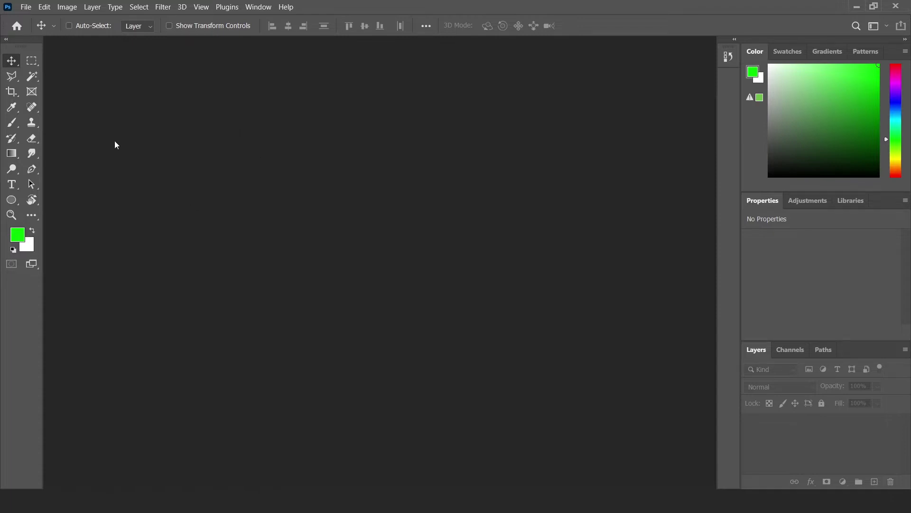
Start a new document and browse the Photo, Print, Art & Illustration, Web and Mobile presets.
key("ctrl")
key("ctrl+n")
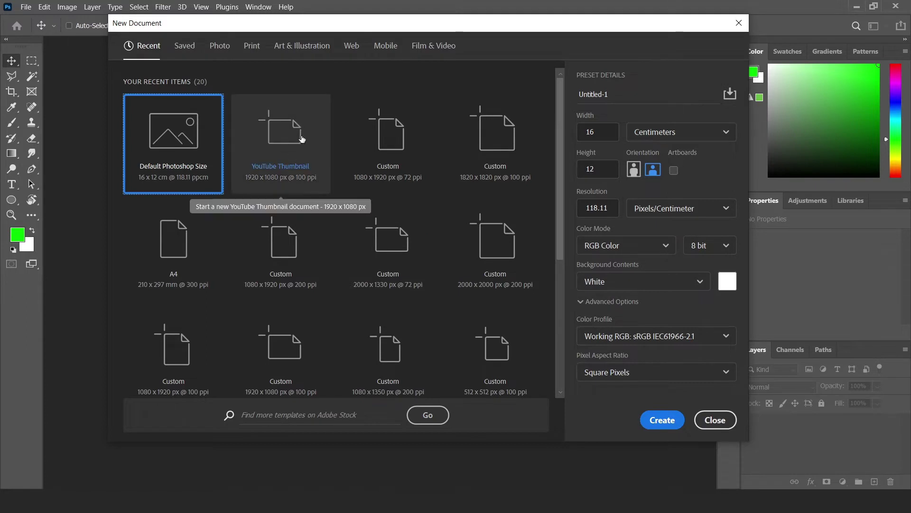
left_click(227, 53)
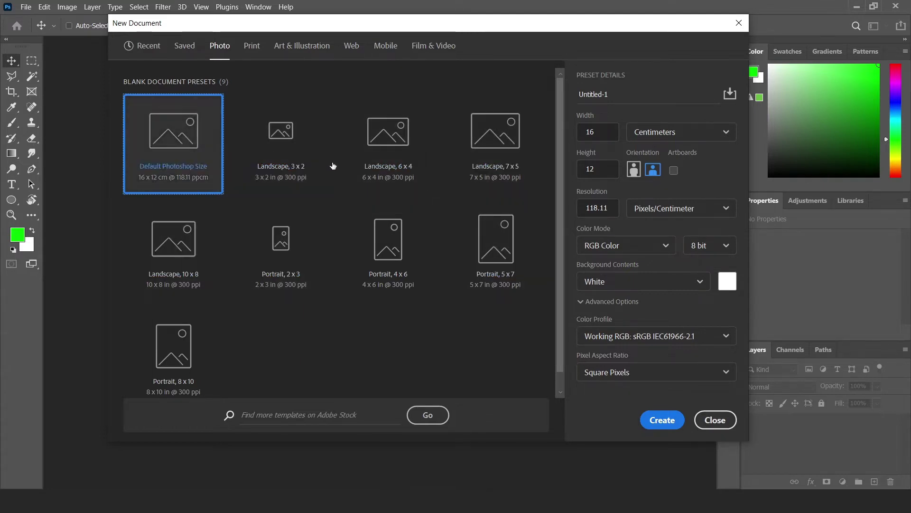
left_click(287, 48)
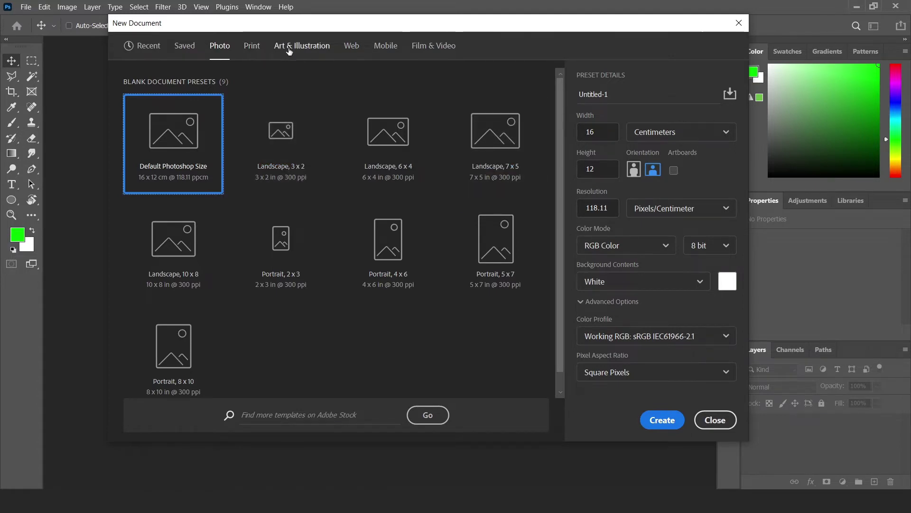
left_click(253, 50)
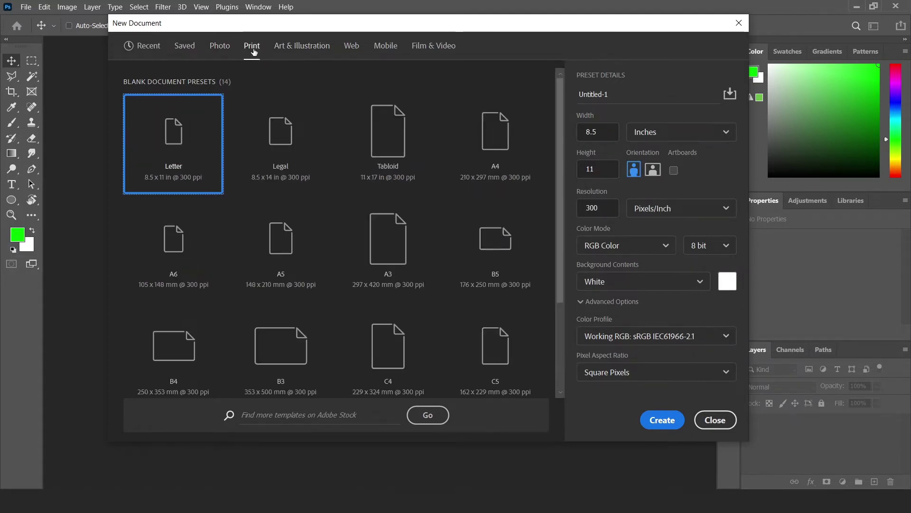
left_click(290, 48)
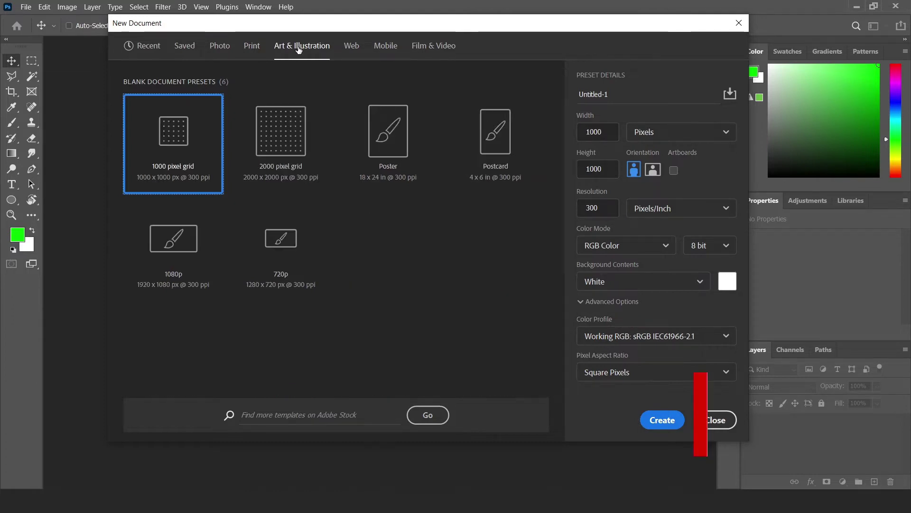
left_click(364, 58)
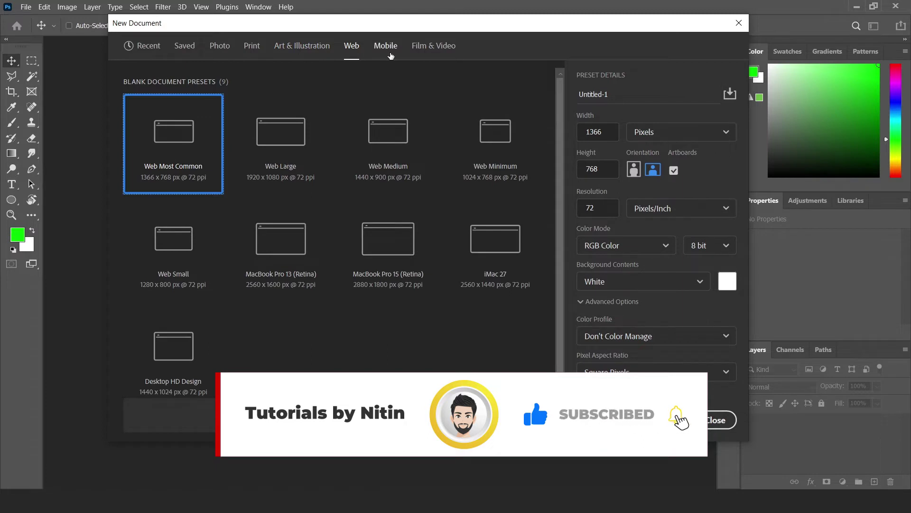
left_click(389, 52)
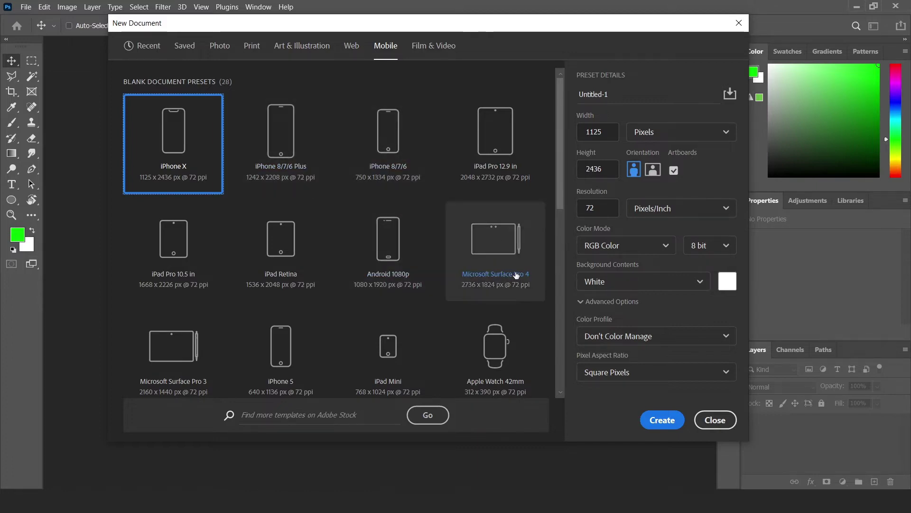
Create a transparent 1920×1080 document from the recent YouTube Thumbnail preset.
scroll(515, 278, "down", 3)
scroll(514, 282, "down", 4)
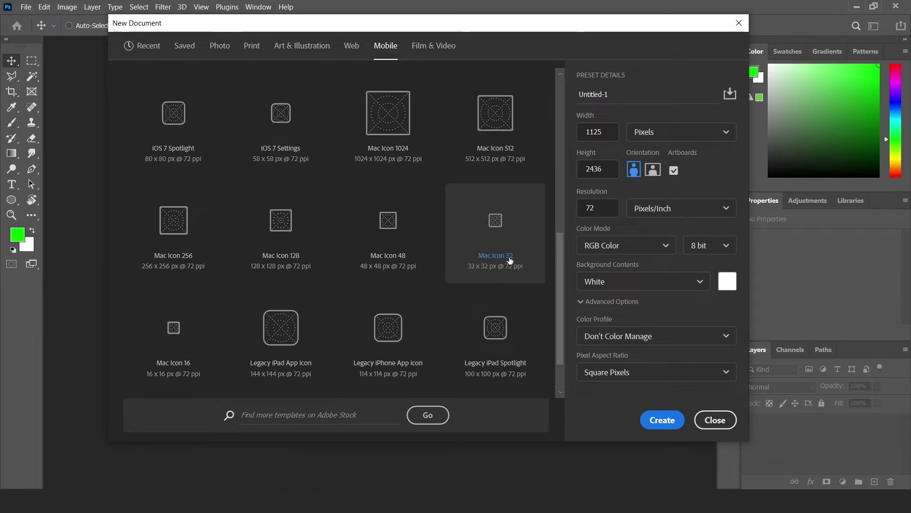
scroll(508, 261, "up", 3)
scroll(440, 222, "up", 4)
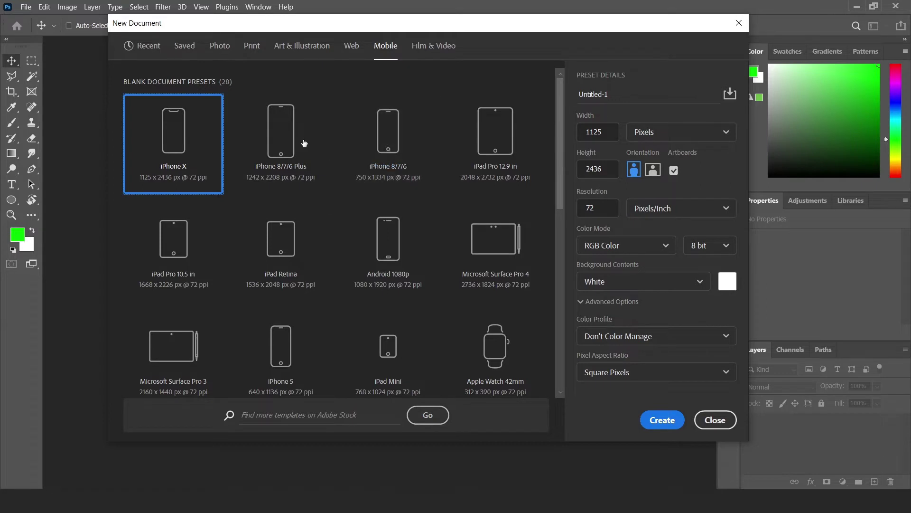
left_click(150, 48)
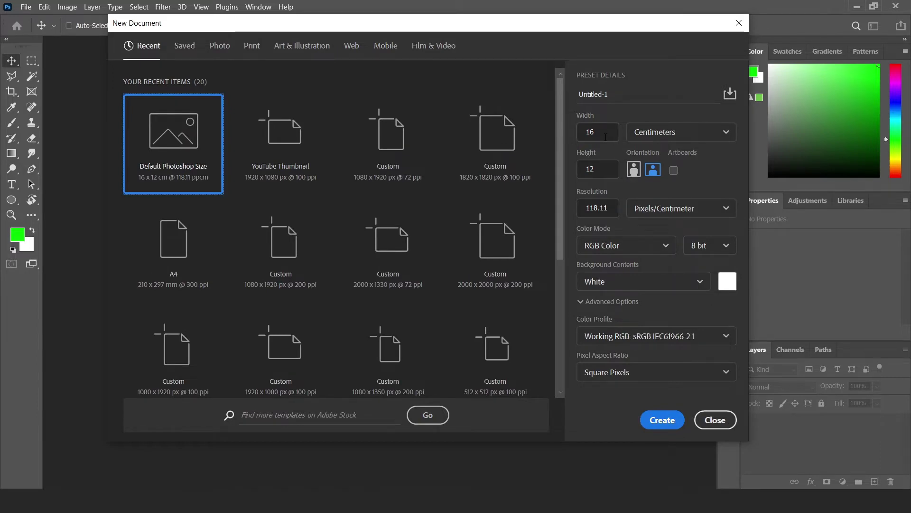
left_click(301, 173)
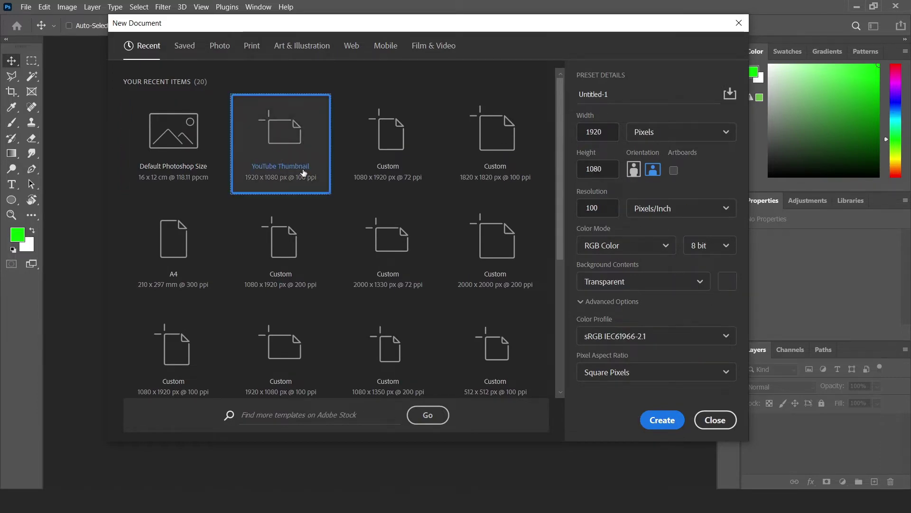
left_click(662, 420)
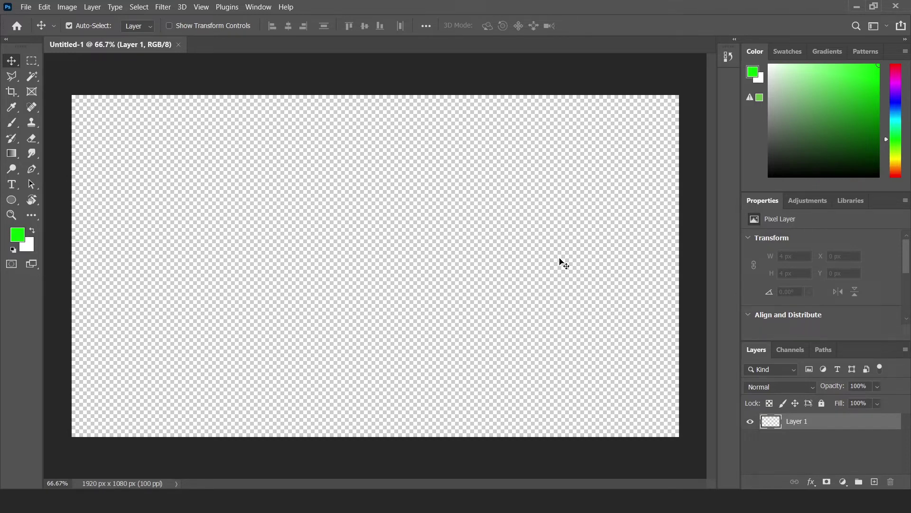
Close the transparent document and start a new one with a White background.
key("ctrl+w")
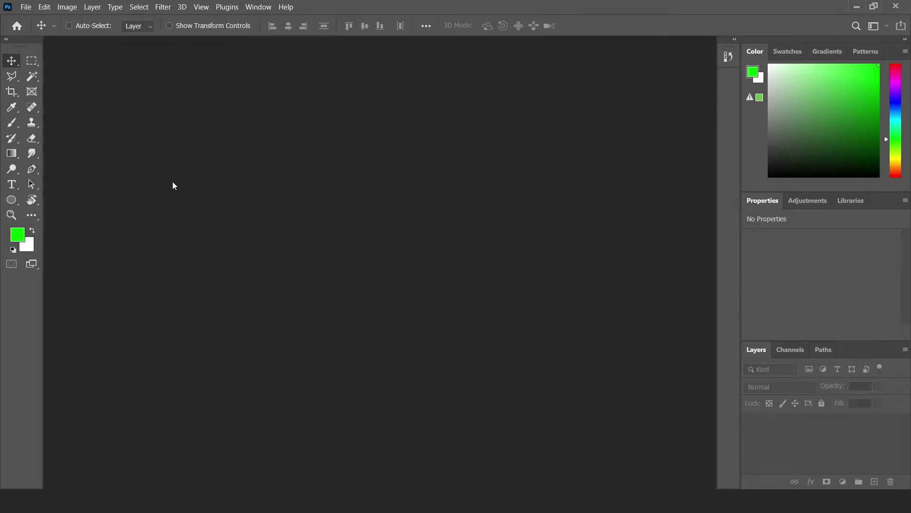
key("ctrl+n")
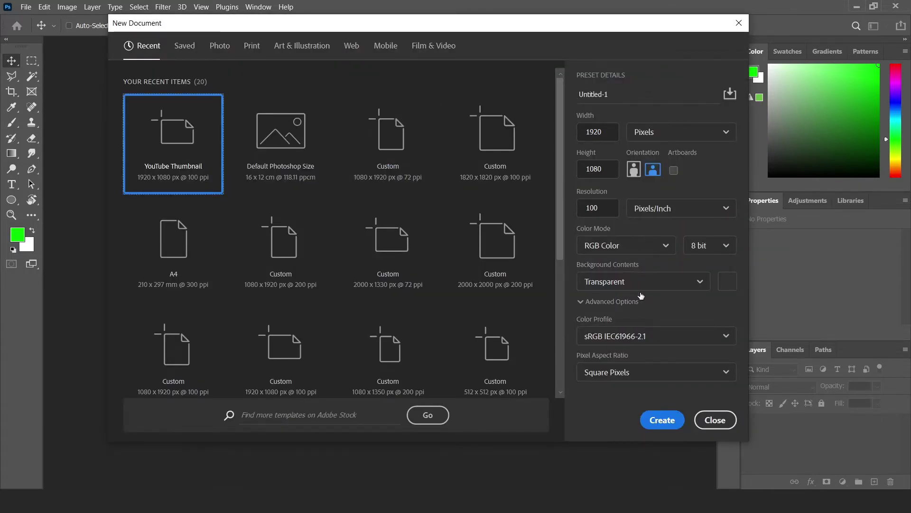
left_click(629, 284)
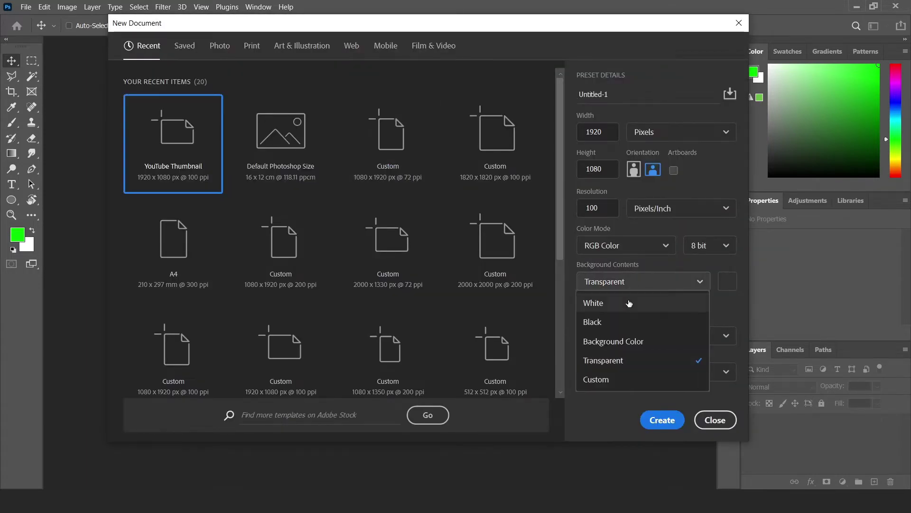
left_click(634, 287)
left_click(634, 288)
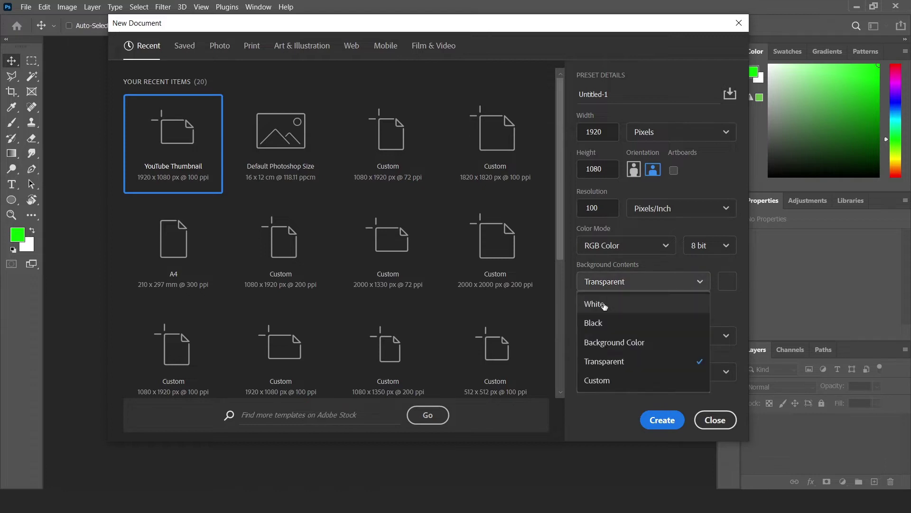
left_click(604, 309)
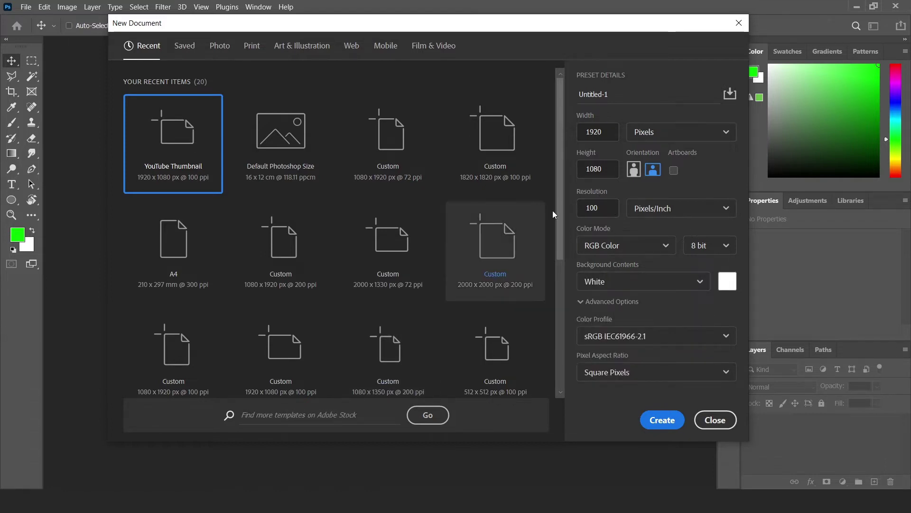
Set resolution to 72 ppi, keep 1920×1080 in Pixels, and create the document.
double_click(588, 211)
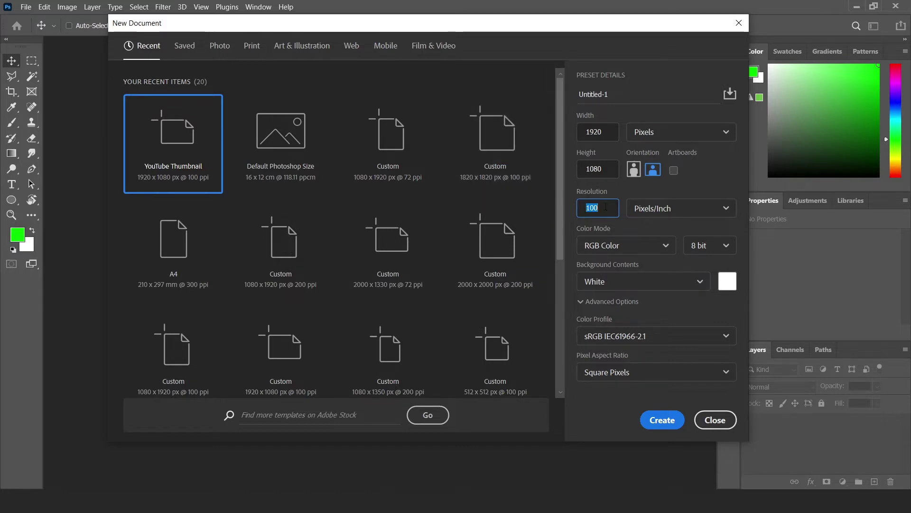
type("72")
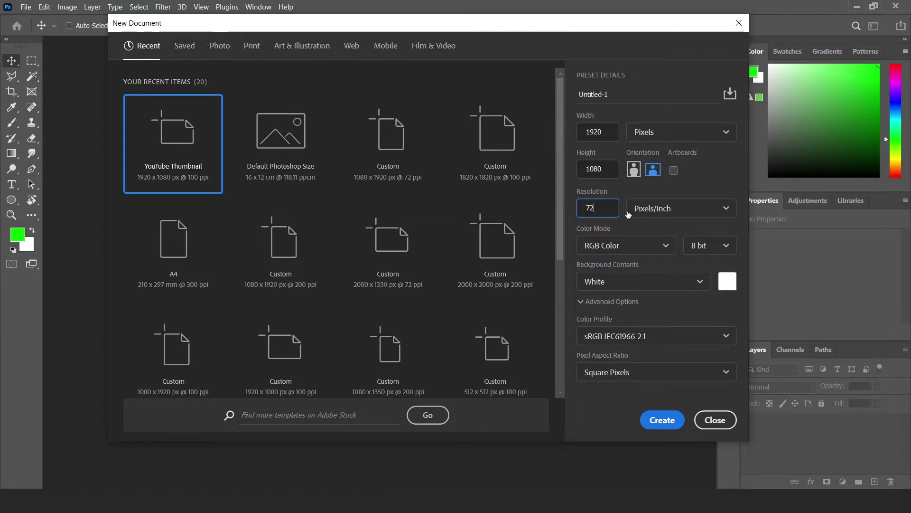
left_click(601, 224)
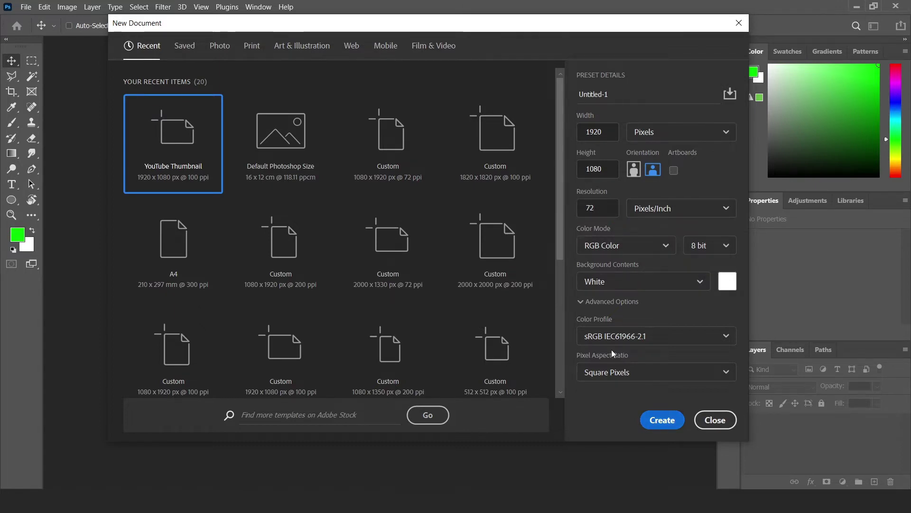
left_click(606, 284)
left_click(610, 304)
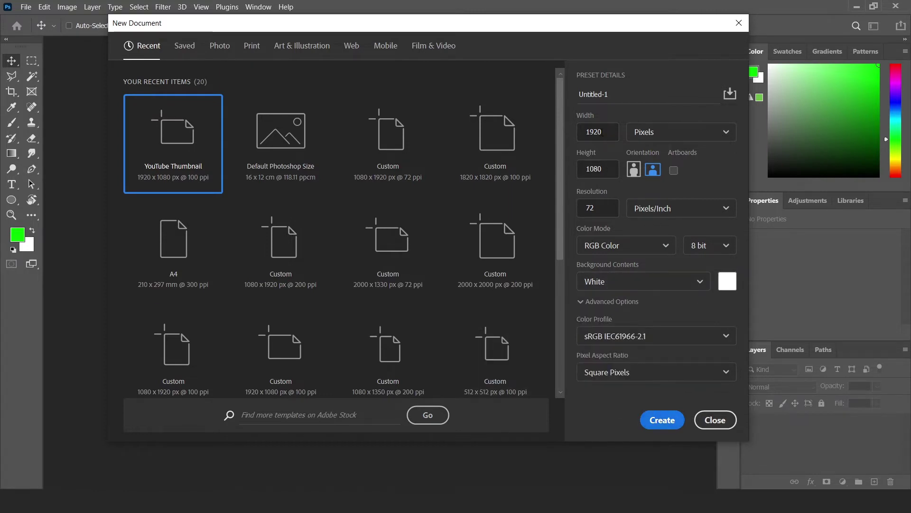
left_click(593, 132)
left_click(609, 176)
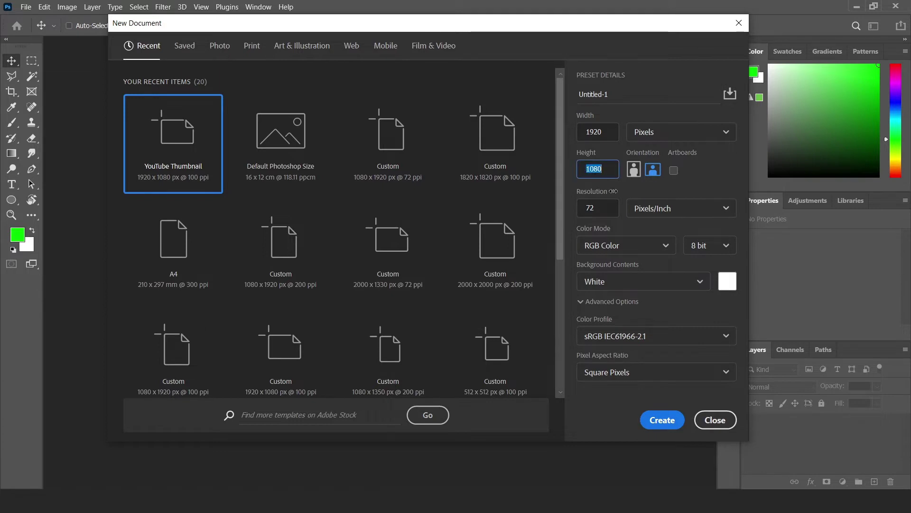
left_click(670, 133)
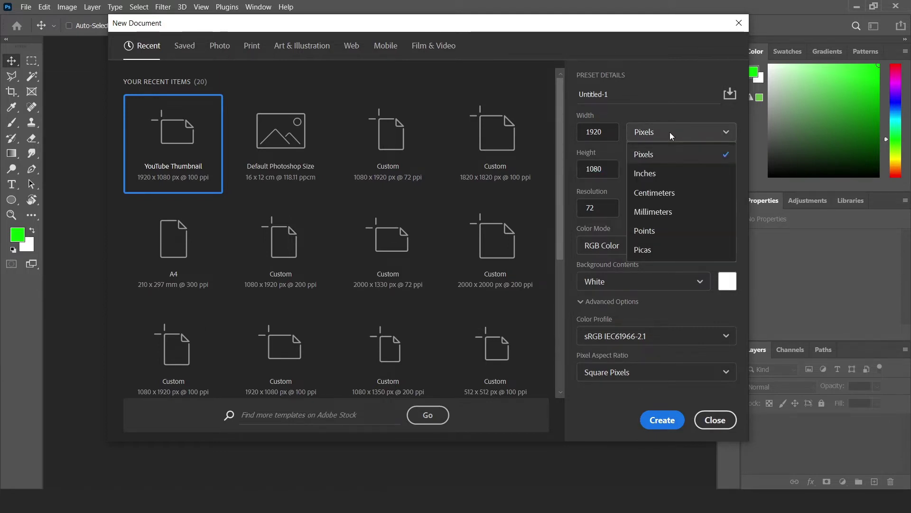
left_click(658, 138)
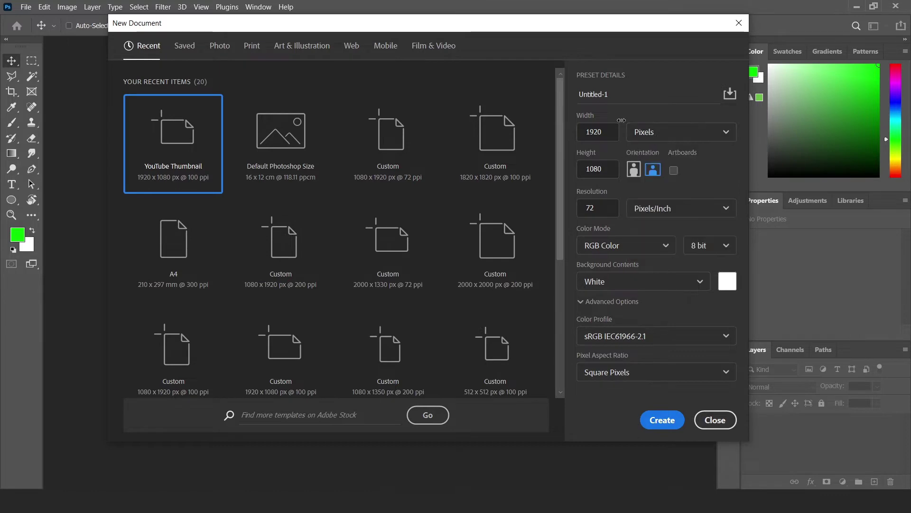
left_click(663, 420)
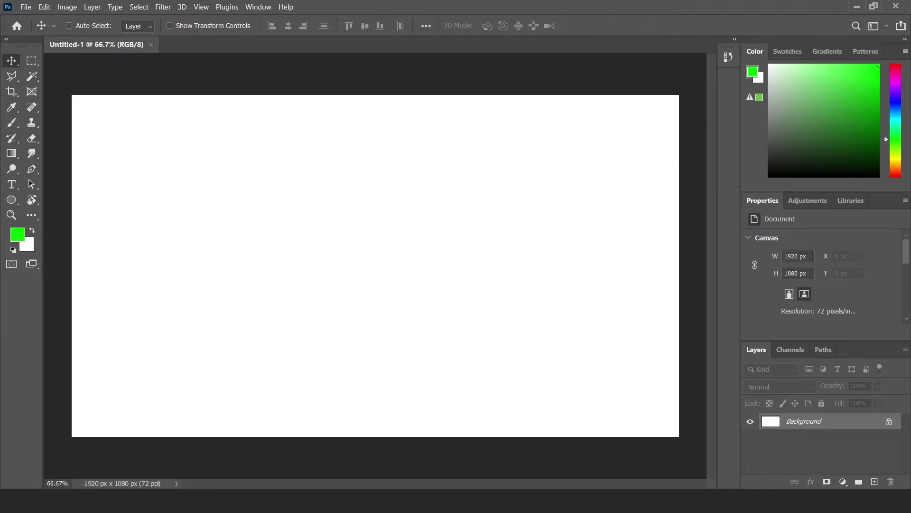
Check the 1920 width and 1080 height in Properties, then switch to the Type tool.
left_click(797, 256)
left_click(809, 274)
left_click(11, 184)
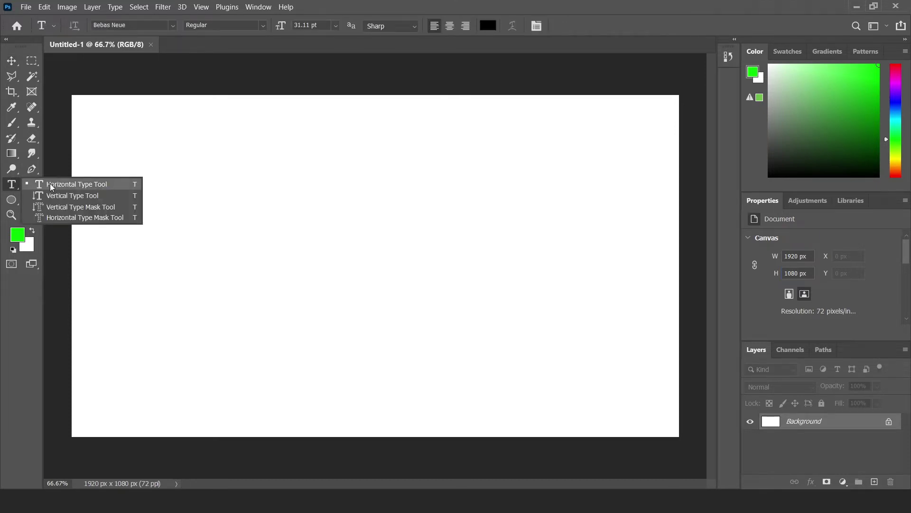
Place a horizontal text line and replace the LOREM IPSUM placeholder with HELLO WORLD.
left_click(50, 184)
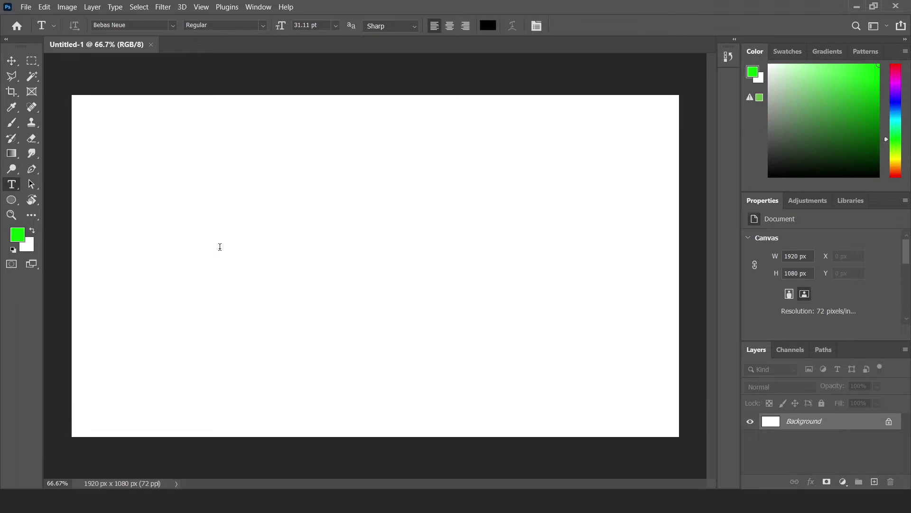
left_click(219, 247)
left_click_drag(230, 246, 250, 246)
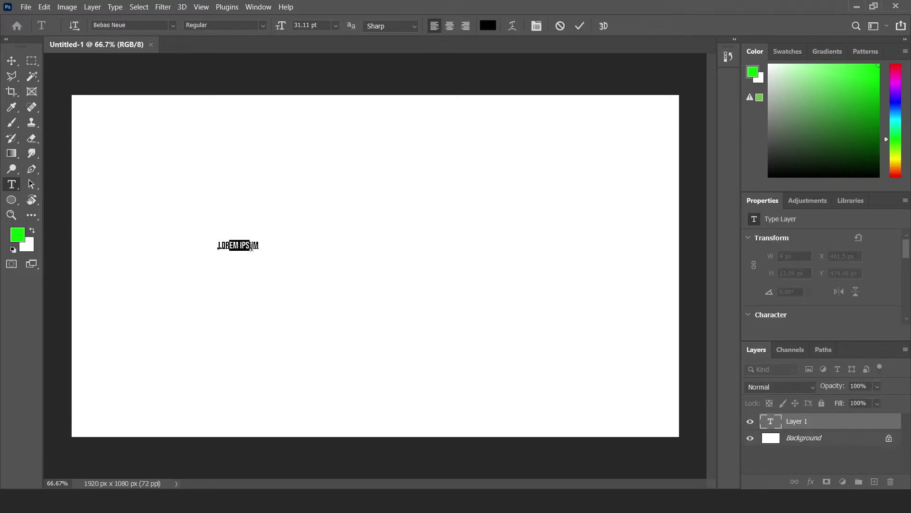
key("ctrl+a")
type("HELLO")
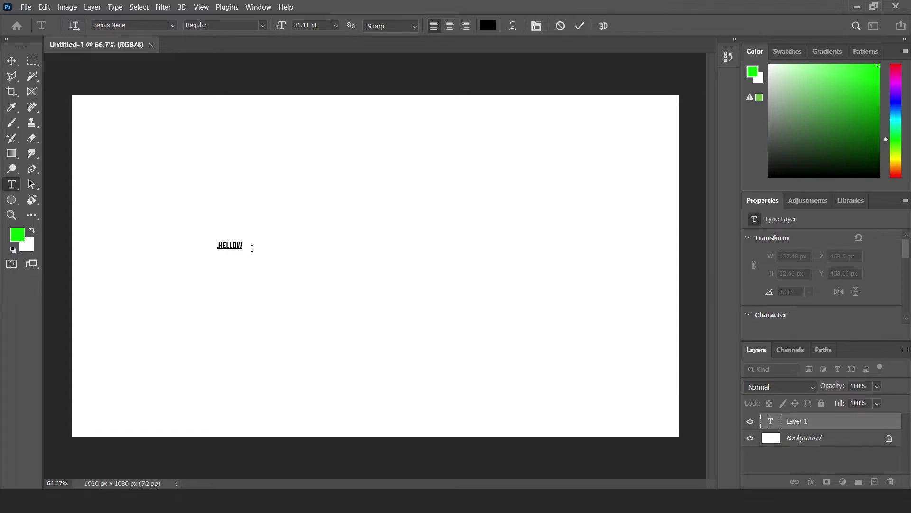
type(" WOERL")
key("Delete")
key("Delete")
key("Delete")
type("RLD")
Set all the HELLO WORLD text to 72 pt and commit it.
key("ctrl+a")
left_click(337, 26)
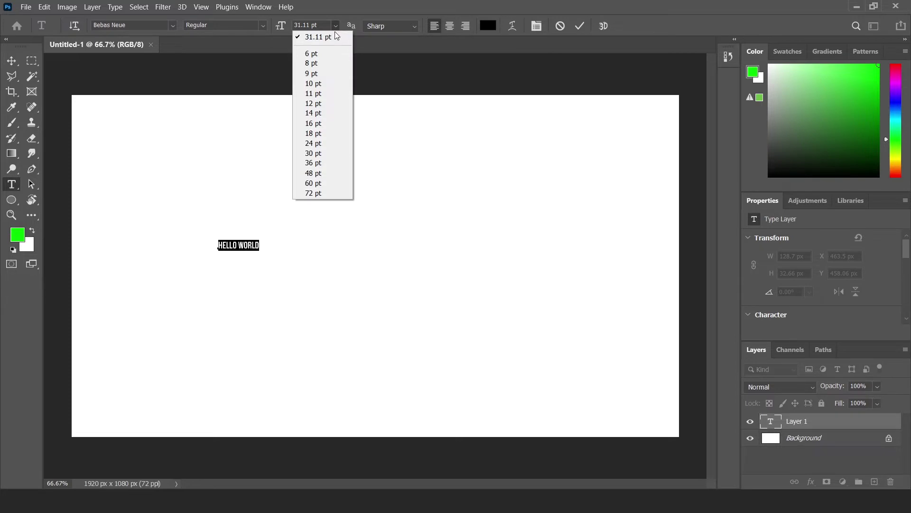
left_click(314, 193)
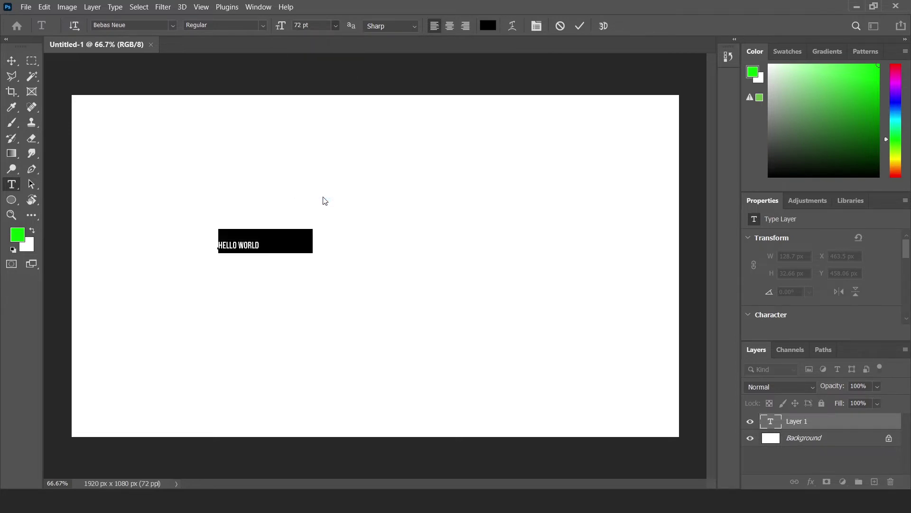
left_click(12, 62)
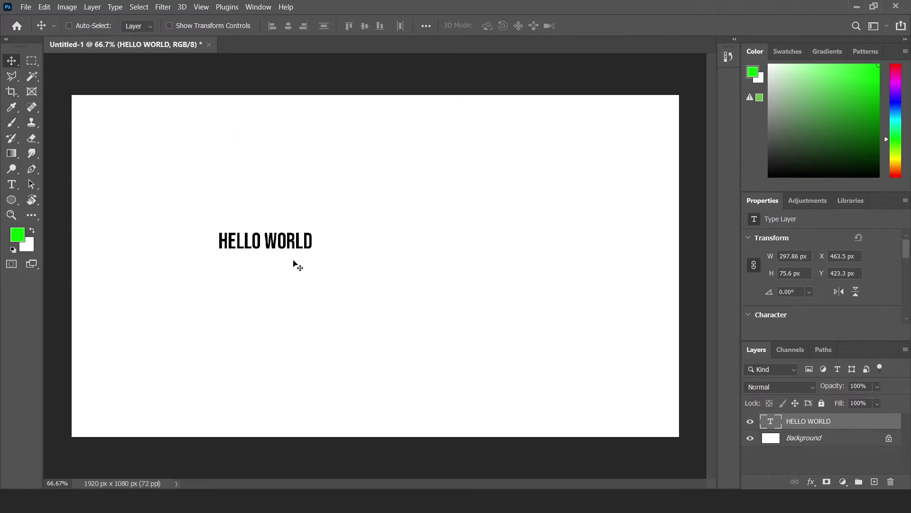
Scale HELLO WORLD up about 270%, to roughly 803 px wide, using transform controls.
key("ctrl")
key("ctrl+t")
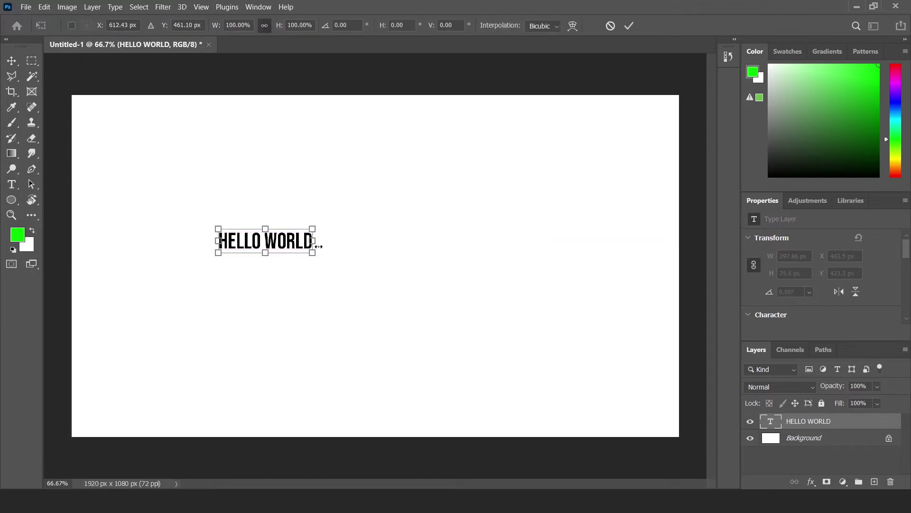
key("Return")
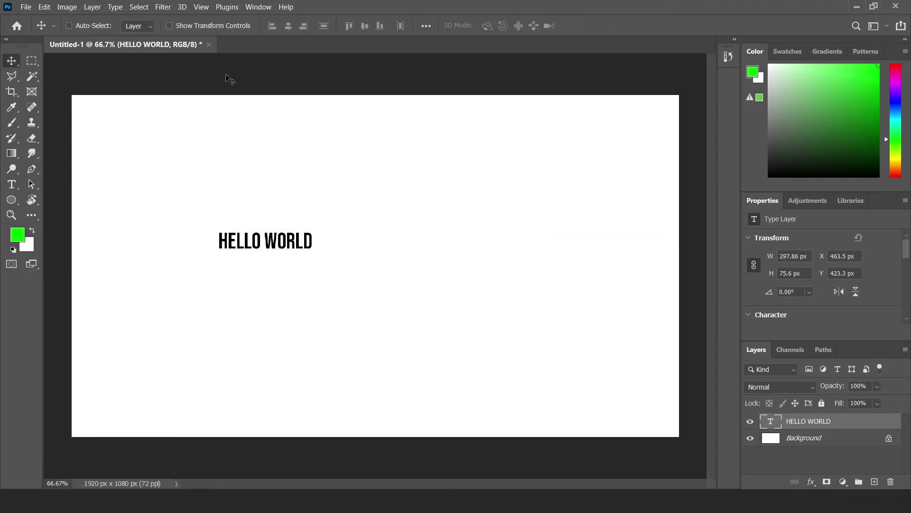
left_click(180, 27)
left_click_drag(315, 251, 468, 317)
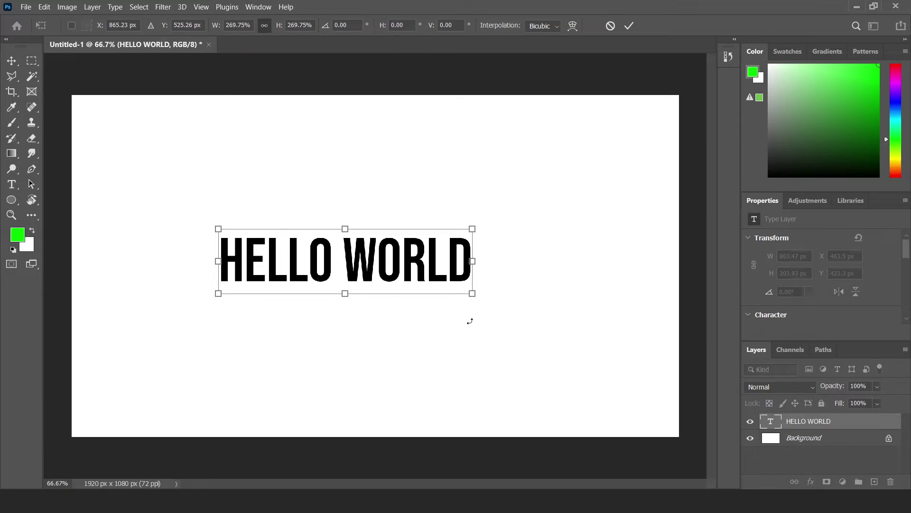
key("Return")
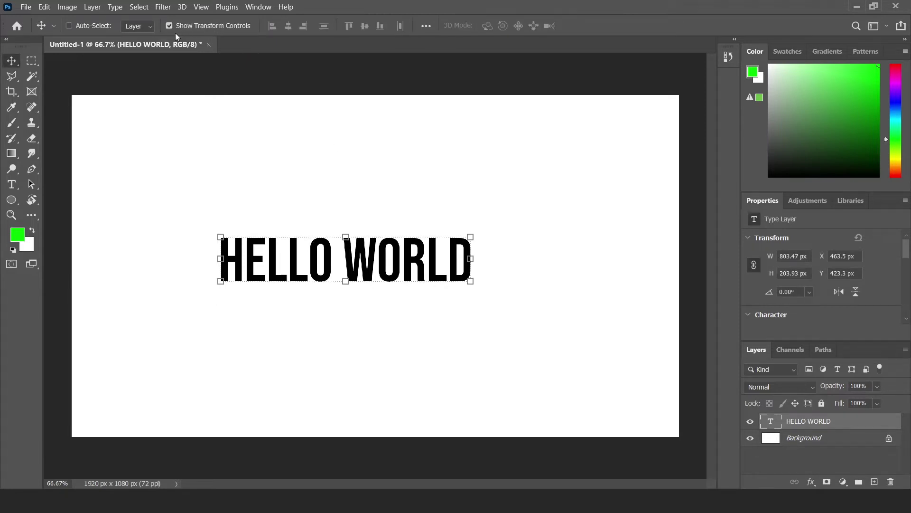
Move HELLO WORLD toward the canvas centre, to X 551.5 px, Y 375.3 px.
left_click(169, 26)
left_click_drag(375, 264, 403, 262)
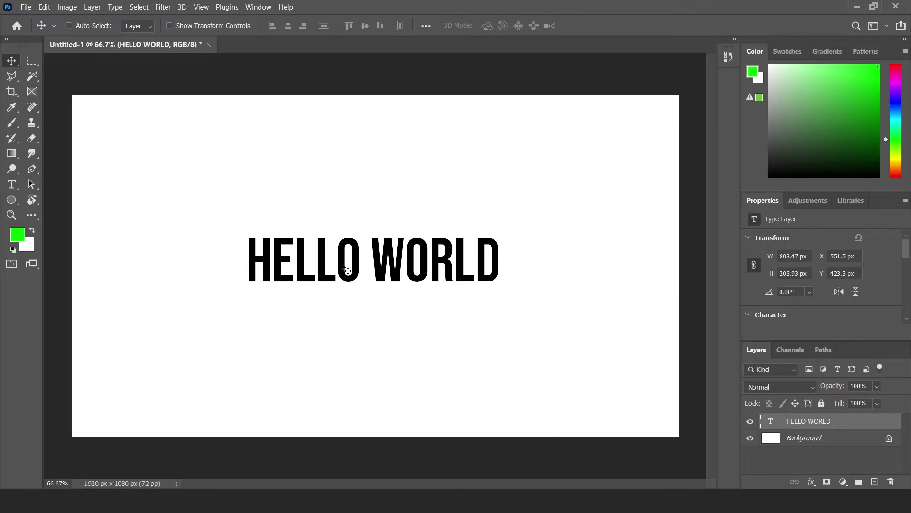
left_click_drag(355, 269, 353, 257)
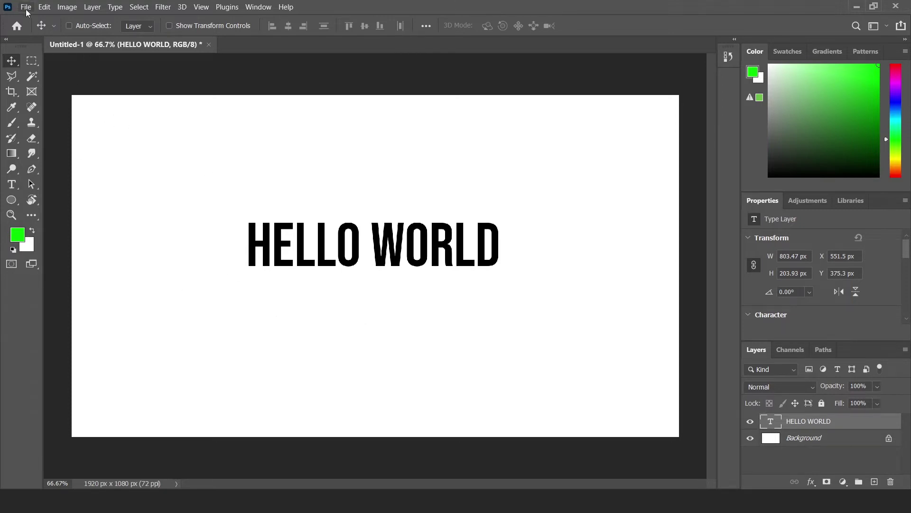
Open the General preferences from Edit > Preferences.
left_click(26, 8)
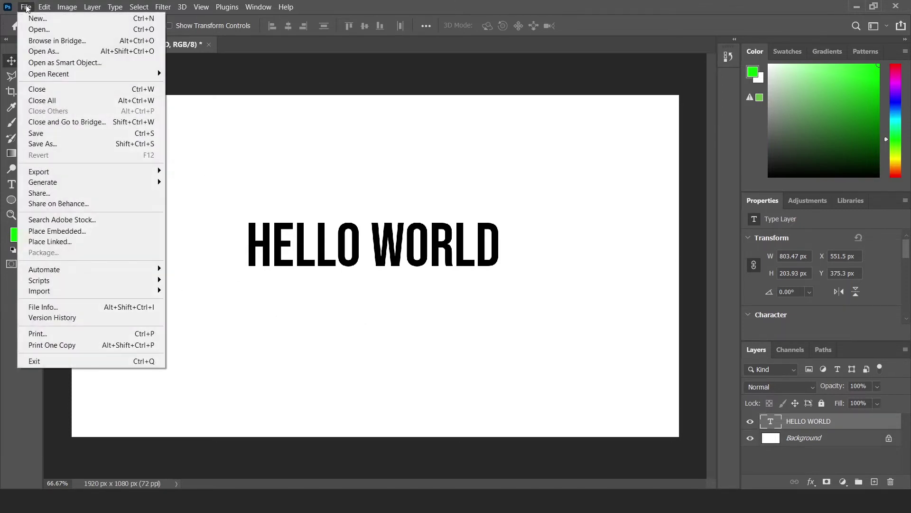
left_click(27, 9)
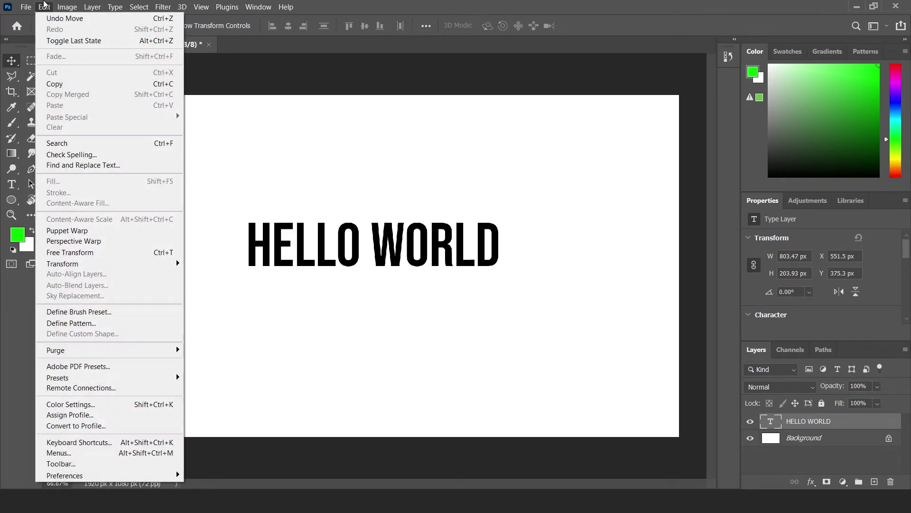
mouse_move(64, 475)
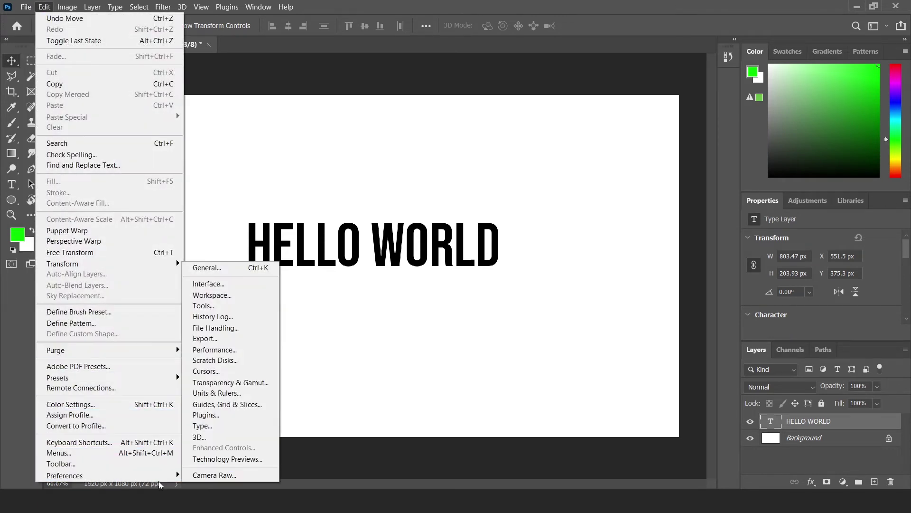
left_click(238, 267)
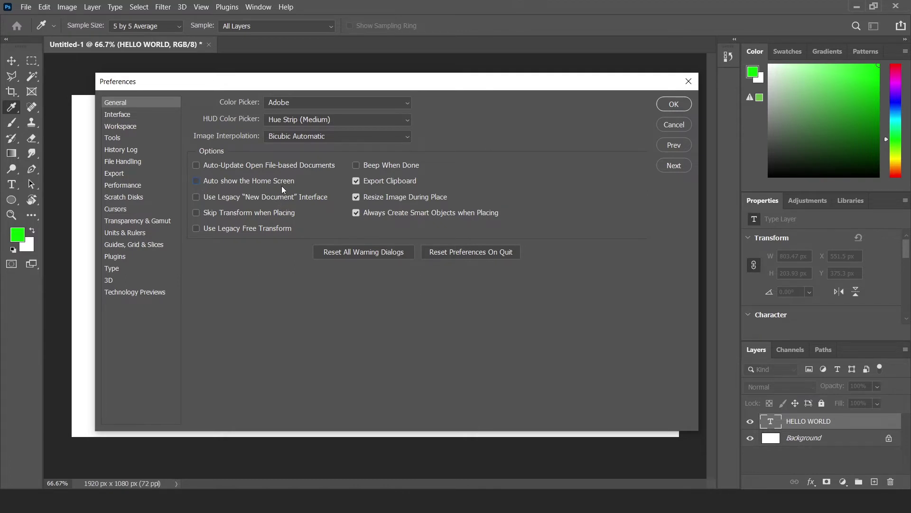
On the Interface page, preview each colour theme and keep the medium-dark one.
left_click(118, 119)
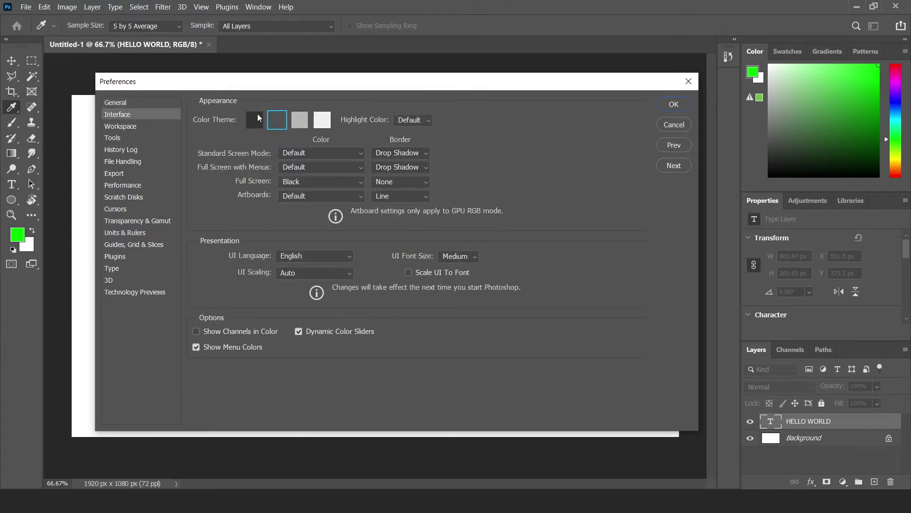
left_click(257, 114)
left_click(281, 120)
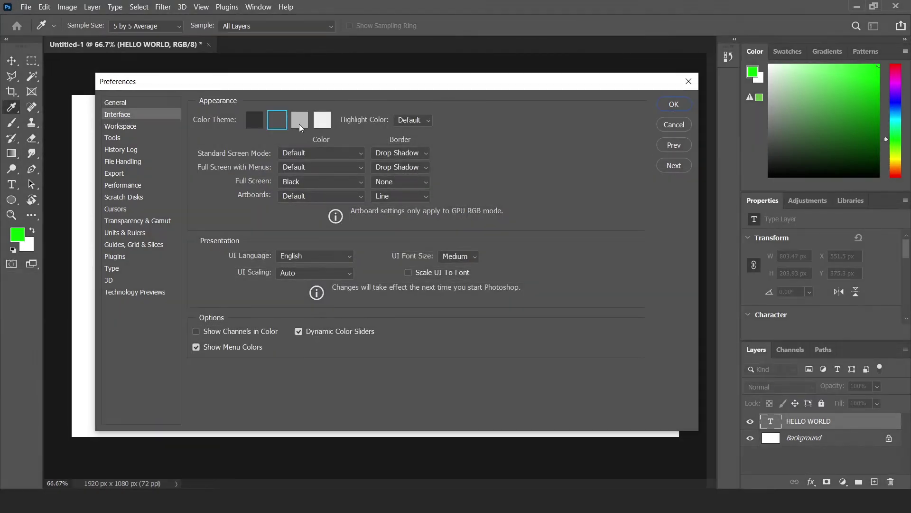
left_click(300, 124)
left_click(320, 124)
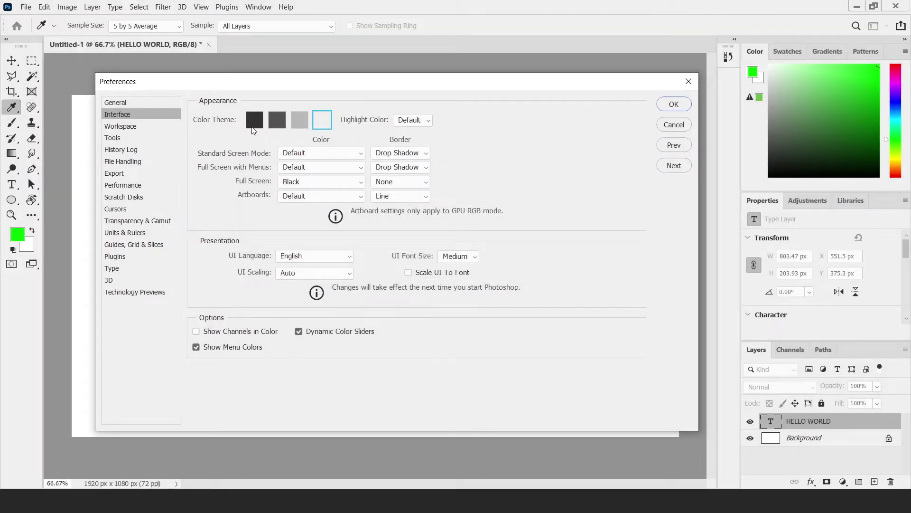
left_click(253, 129)
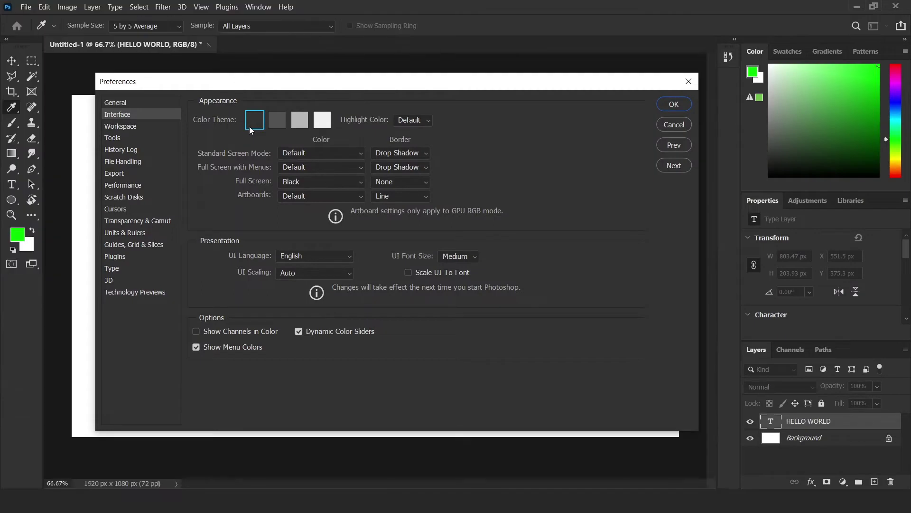
left_click(278, 125)
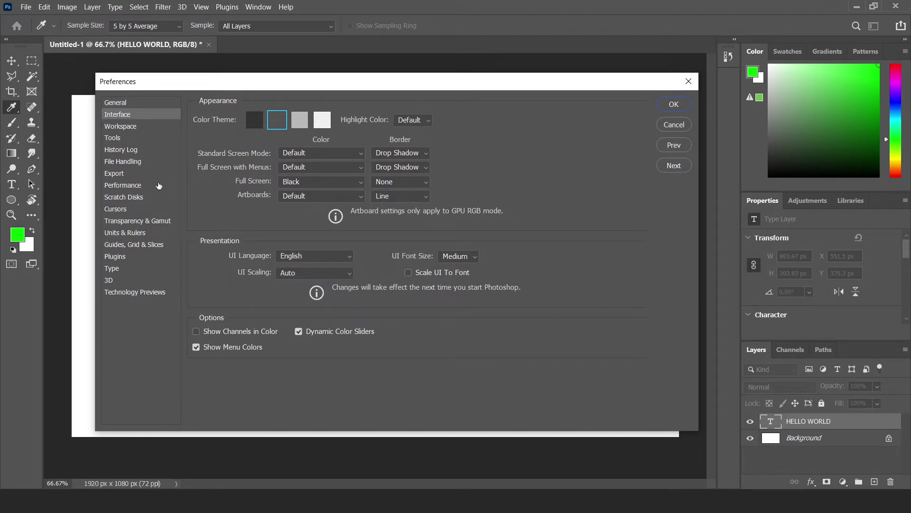
Pass through Workspace, then turn on Zoom with Scroll Wheel in Tools preferences.
left_click(127, 131)
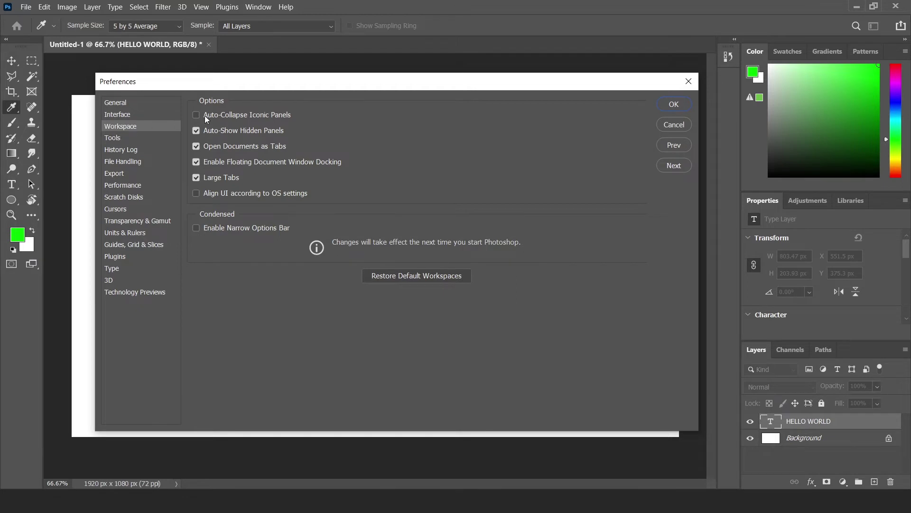
left_click(115, 141)
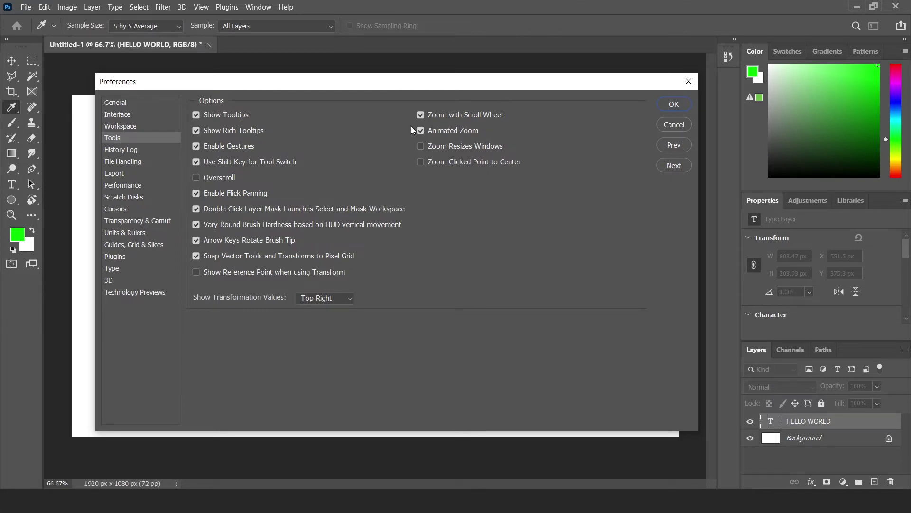
left_click(421, 115)
Step through History Log, File Handling and Export preferences to the Performance page.
left_click(118, 151)
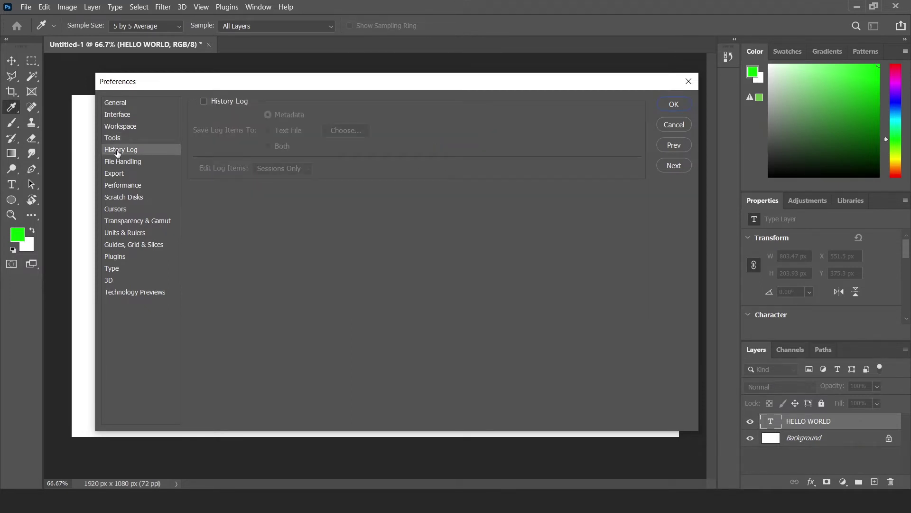
left_click(129, 163)
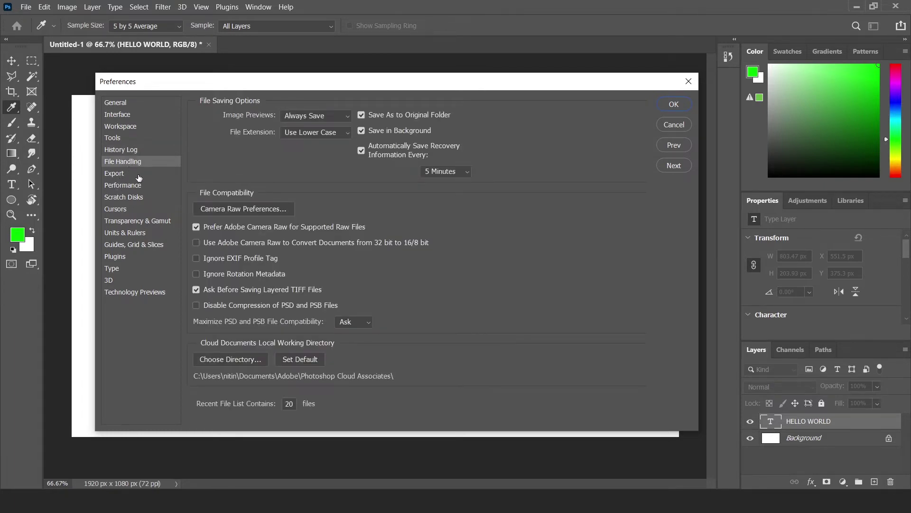
left_click(123, 189)
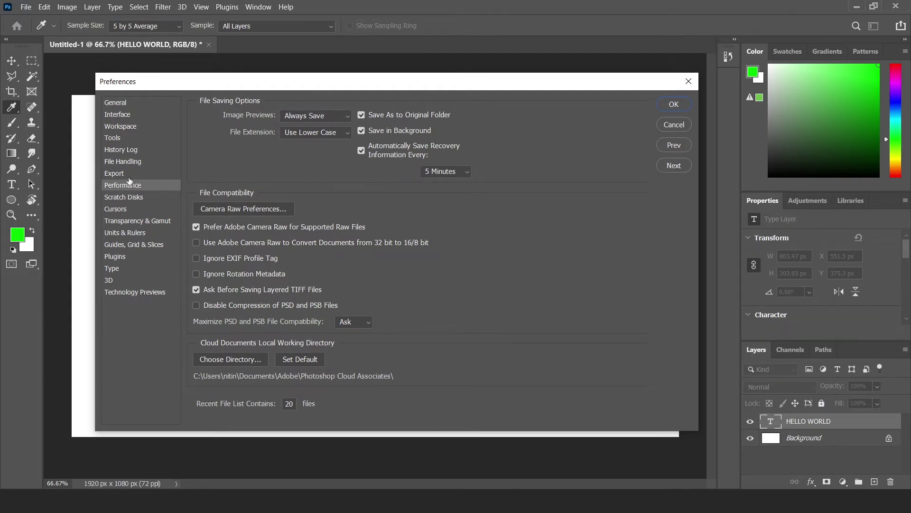
left_click(127, 174)
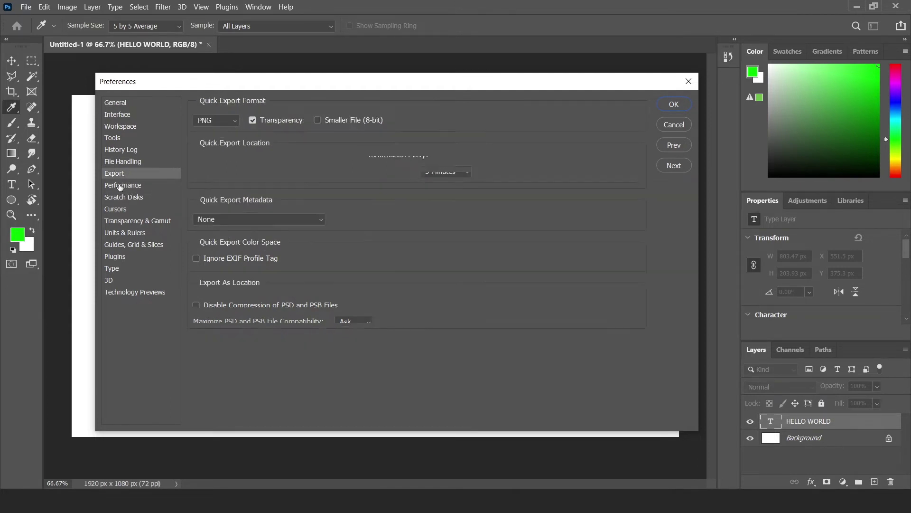
left_click(124, 187)
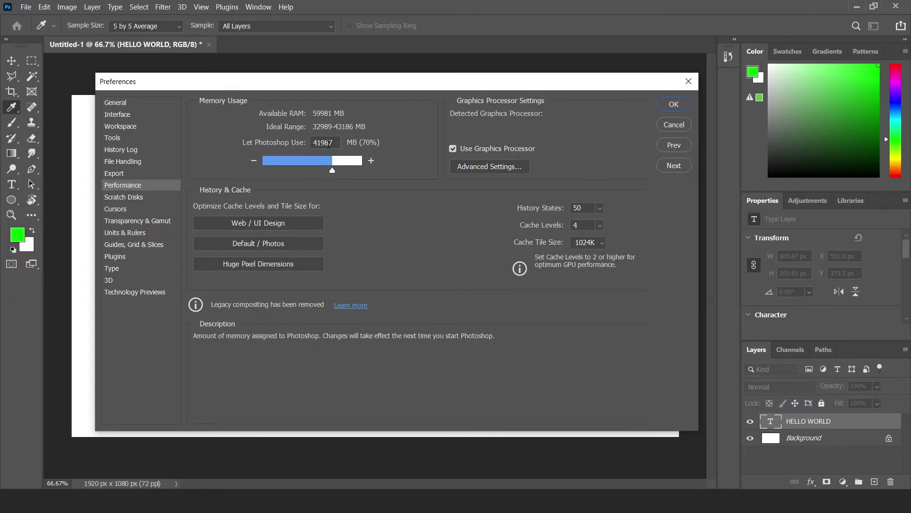
Allot 48128 MB (80%) of RAM, toggle graphics processor off and on, and set 100 history states.
left_click_drag(333, 142, 309, 143)
type("43100")
left_click_drag(342, 172, 343, 174)
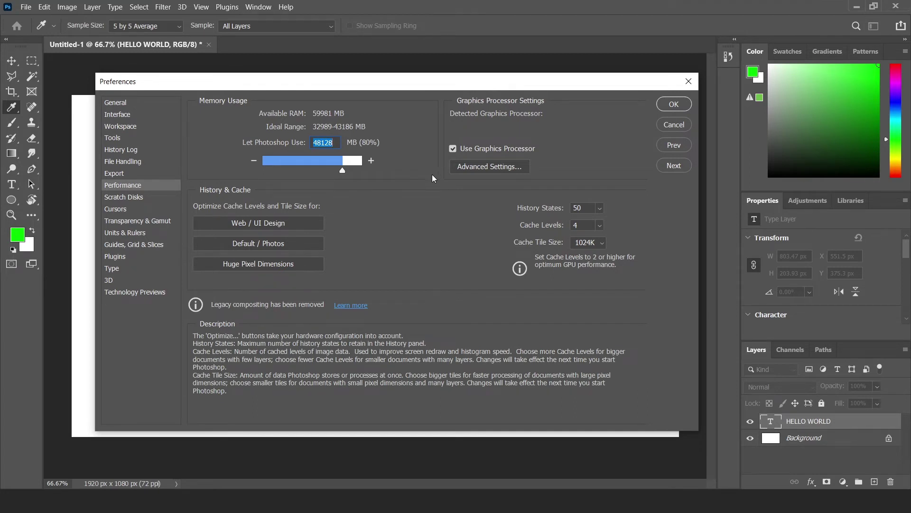
left_click(451, 151)
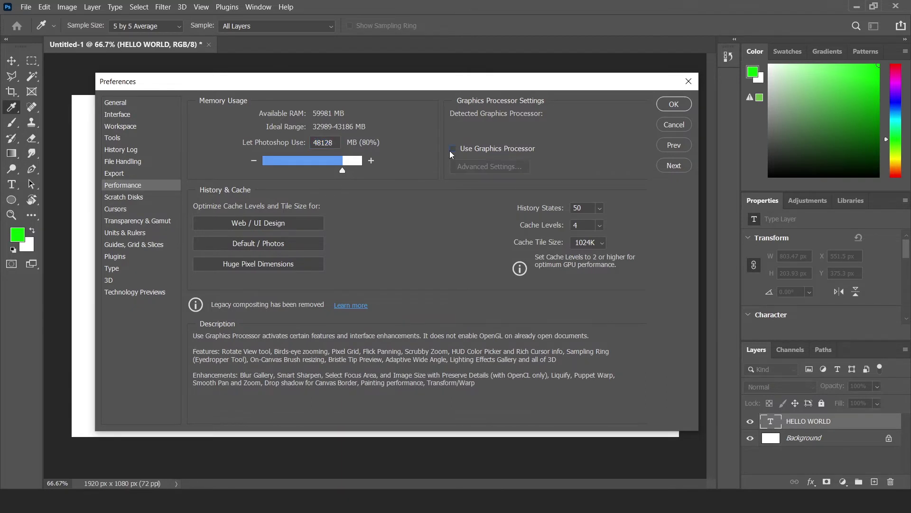
left_click(450, 150)
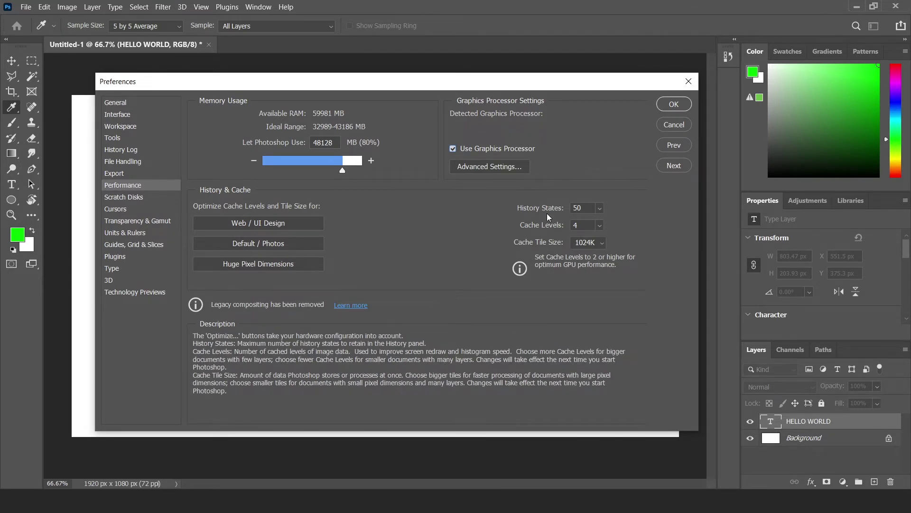
double_click(586, 209)
type("100")
On Scratch Disks, disable D:\ and E:\ so only C:\ stays active, then confirm with OK.
left_click(135, 197)
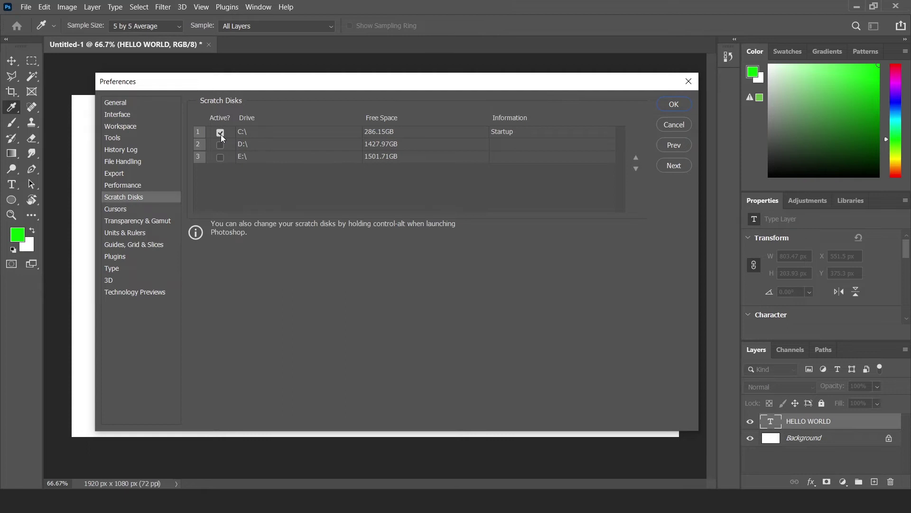
left_click(256, 135)
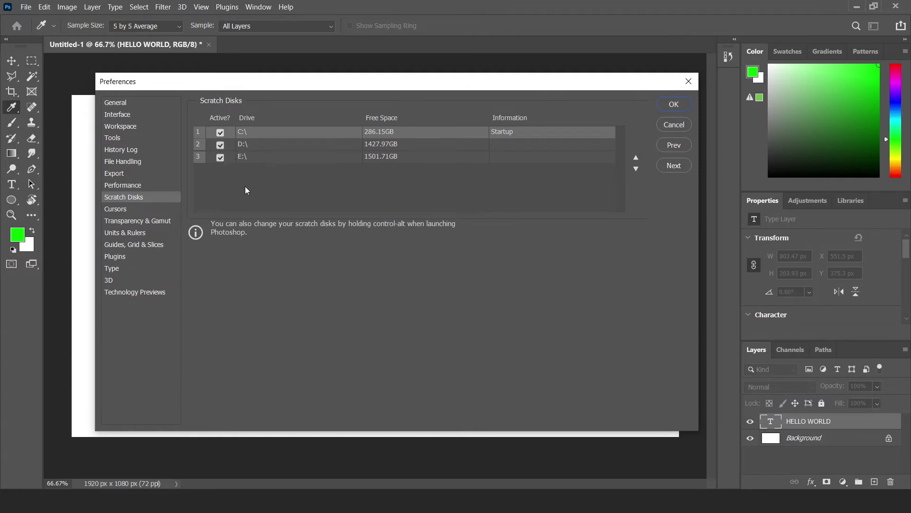
left_click(220, 156)
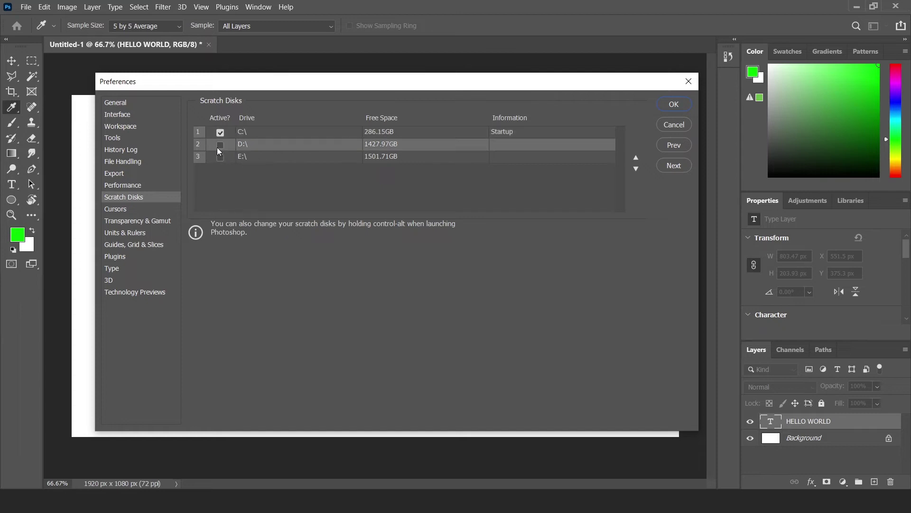
left_click(369, 137)
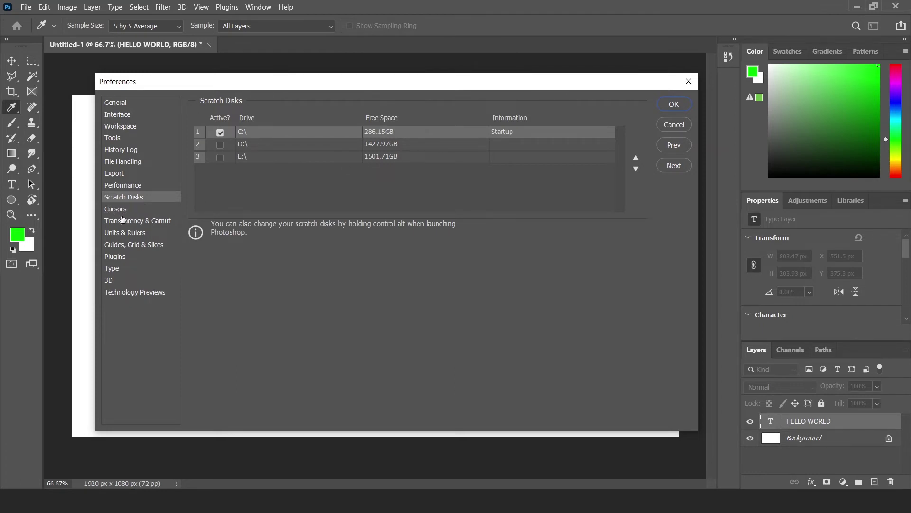
left_click(668, 109)
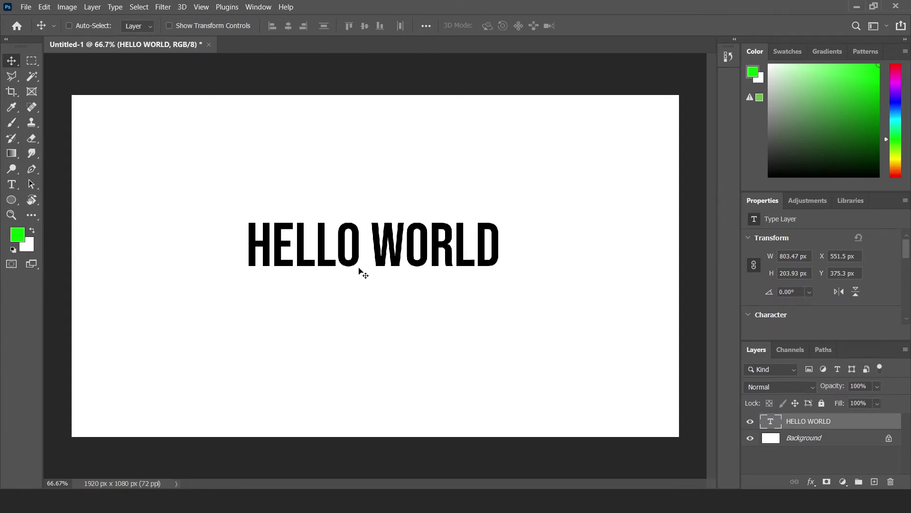
Drag HELLO WORLD away, then resettle it near centre at X 531.5 px, Y 392.3 px.
mouse_move(347, 255)
left_mouse_down()
mouse_move(365, 239)
mouse_move(209, 147)
left_mouse_up()
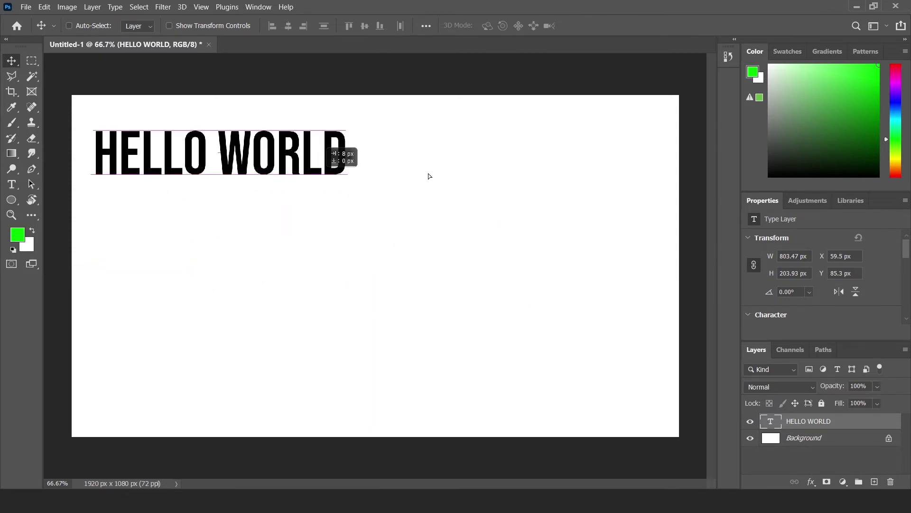
mouse_move(428, 176)
left_mouse_down()
mouse_move(430, 269)
mouse_move(340, 259)
left_mouse_up()
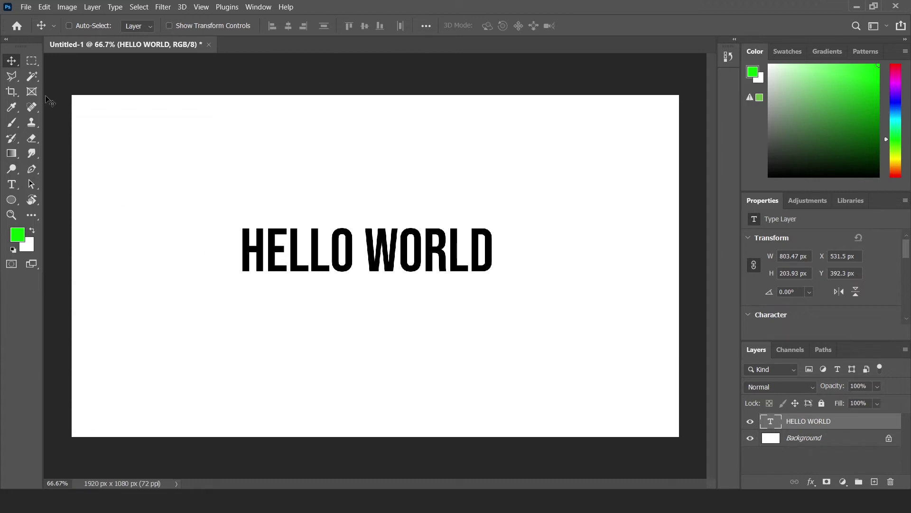
Marquee a wide rectangle above the HELLO WORLD text, ready for green brushing.
left_click(30, 65)
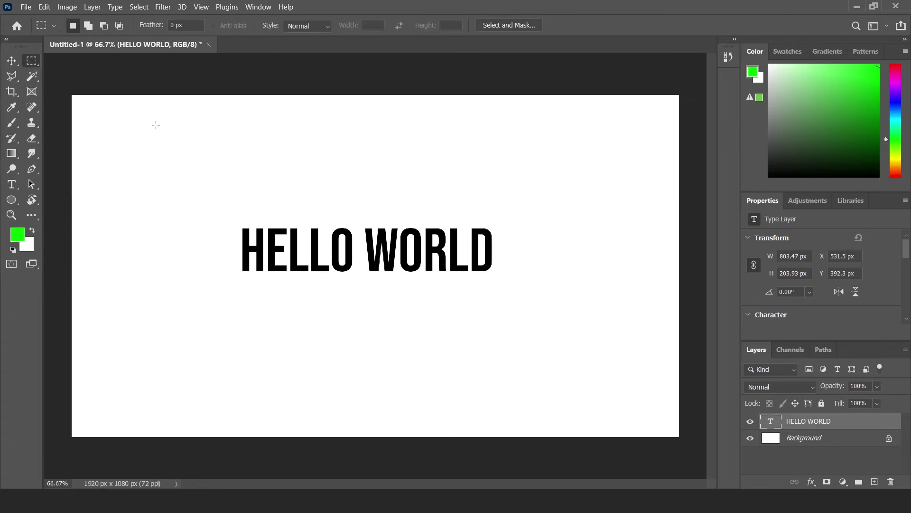
left_click_drag(156, 125, 572, 213)
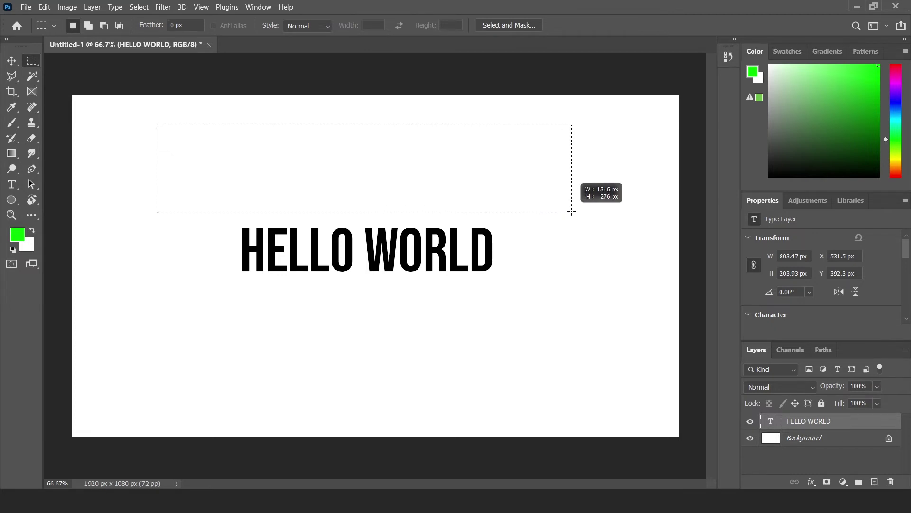
left_click(571, 210)
key("ctrl+z")
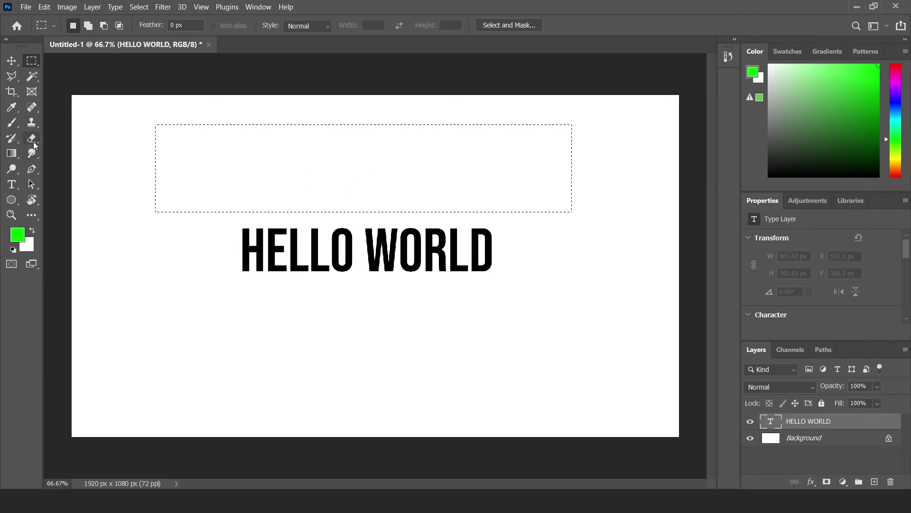
left_click(12, 123)
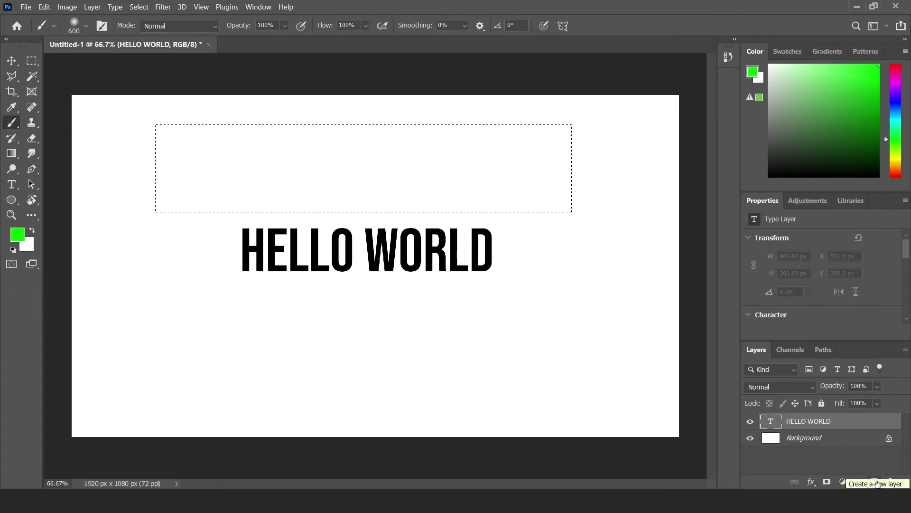
Add a new empty Layer 1 and shrink the brush size.
left_click(876, 482)
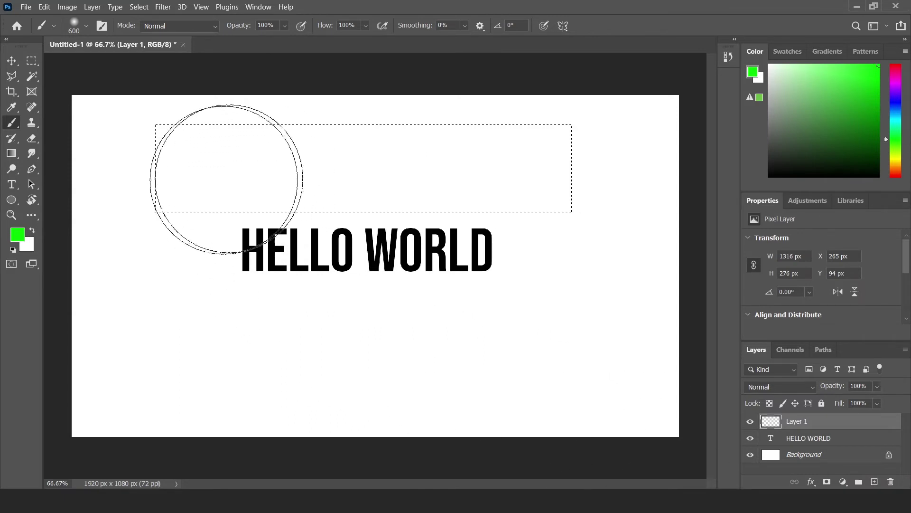
key("bracketleft")
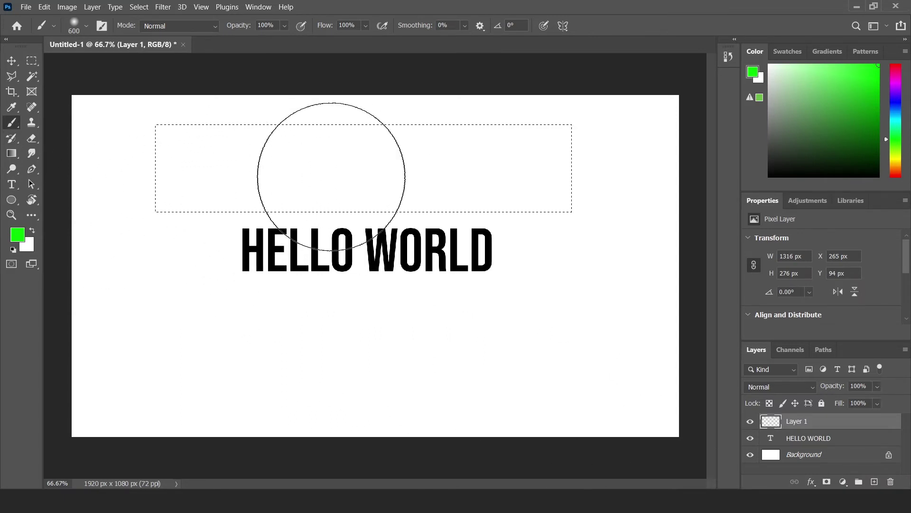
key("bracketleft")
key("bracketleft")
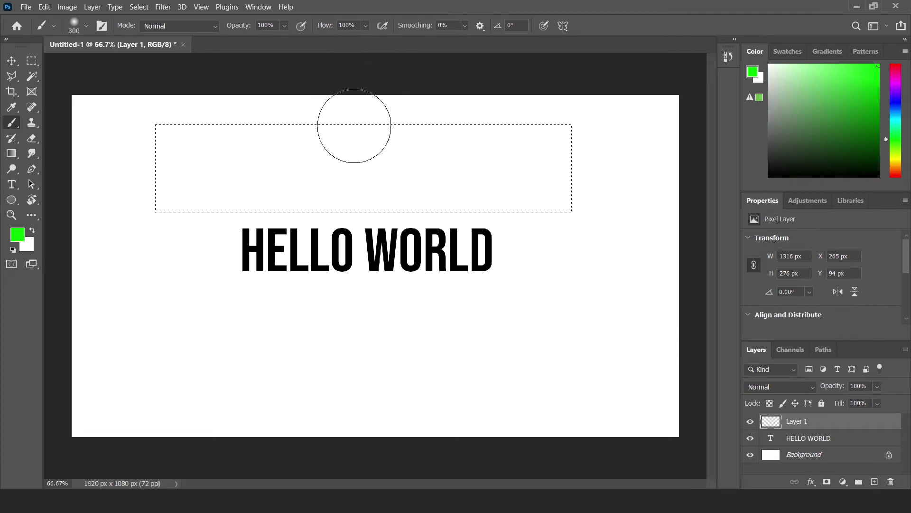
key("bracketleft")
key("bracketleft")
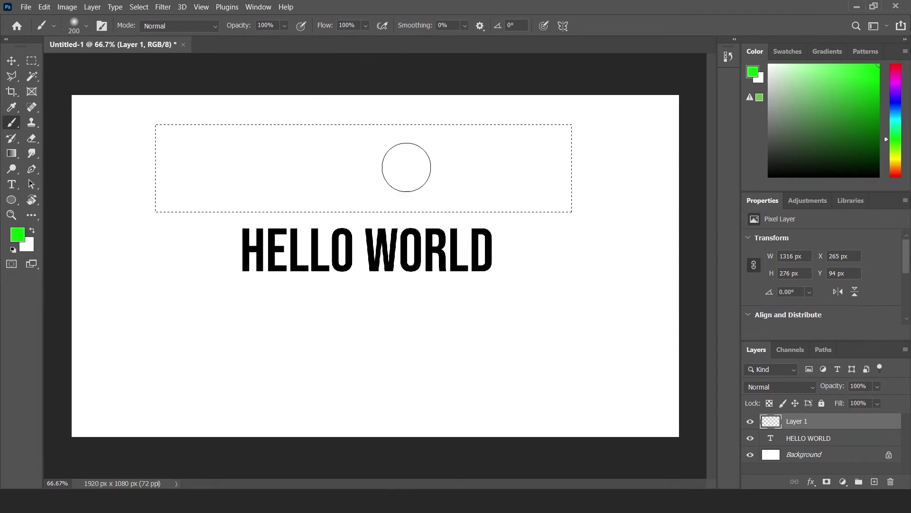
key("bracketleft")
Paint solid green across the whole rectangular selection on Layer 1.
mouse_move(401, 163)
left_mouse_down()
mouse_move(271, 179)
mouse_move(500, 141)
mouse_move(261, 180)
mouse_move(237, 175)
mouse_move(190, 190)
mouse_move(163, 224)
left_mouse_up()
left_click_drag(582, 131, 574, 285)
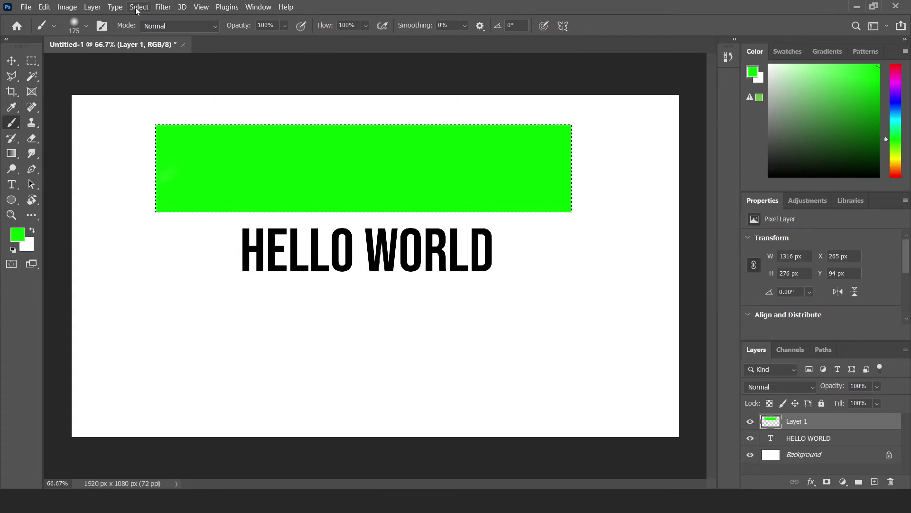
left_click(139, 7)
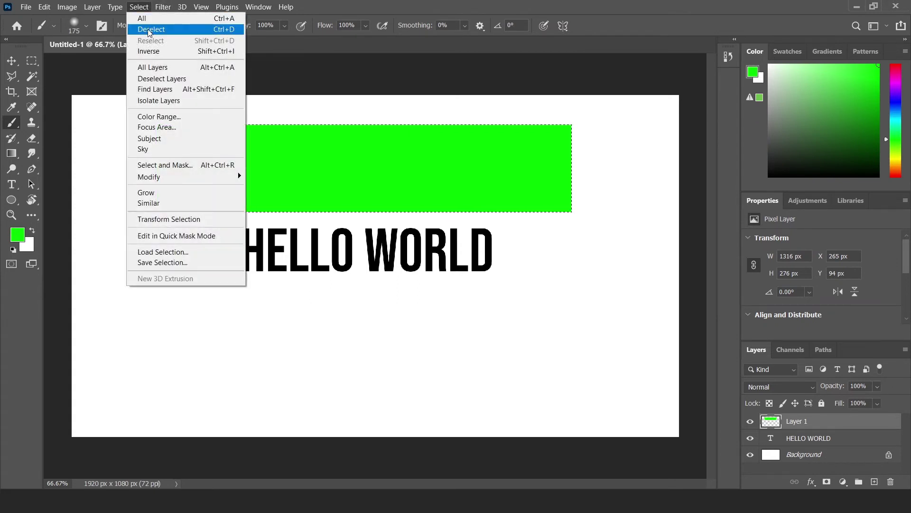
Deselect and nudge the 1316 × 276 px green block slightly right, just above HELLO WORLD.
left_click(151, 29)
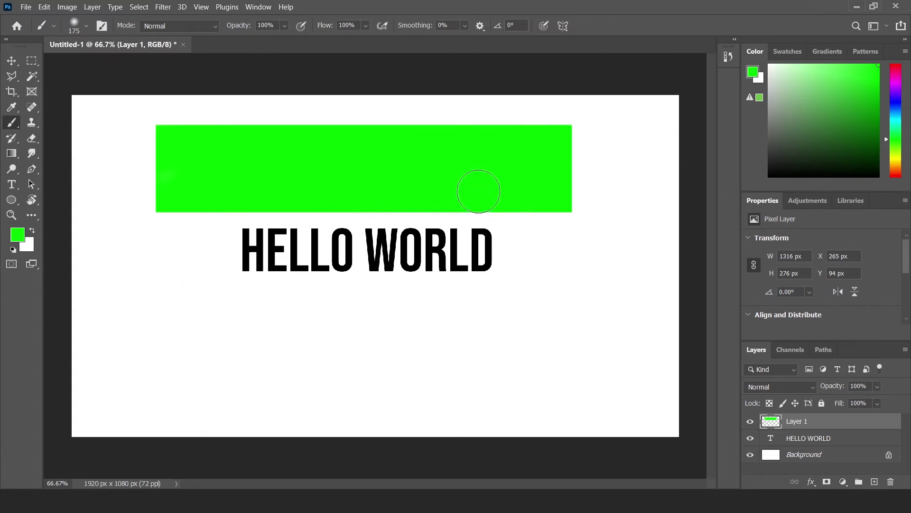
key("v")
mouse_move(415, 175)
left_mouse_down()
mouse_move(393, 247)
mouse_move(440, 169)
left_mouse_up()
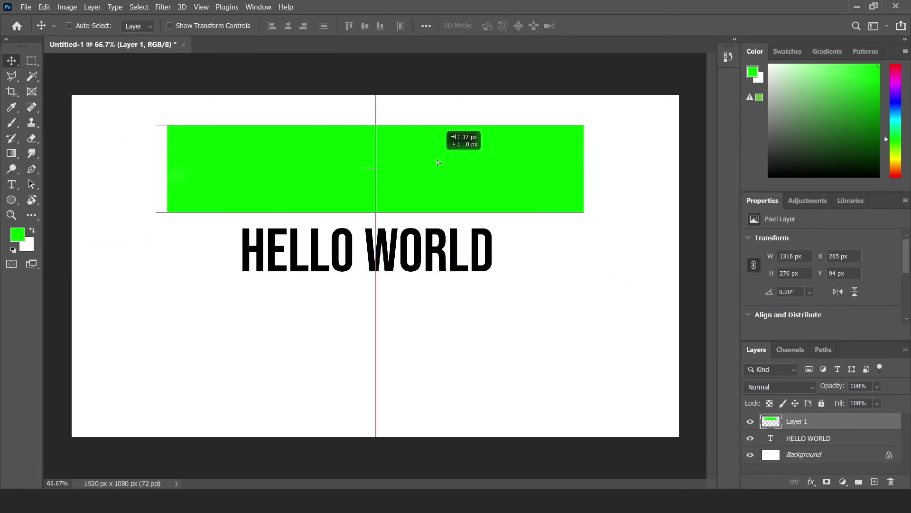
left_click_drag(439, 168, 432, 163)
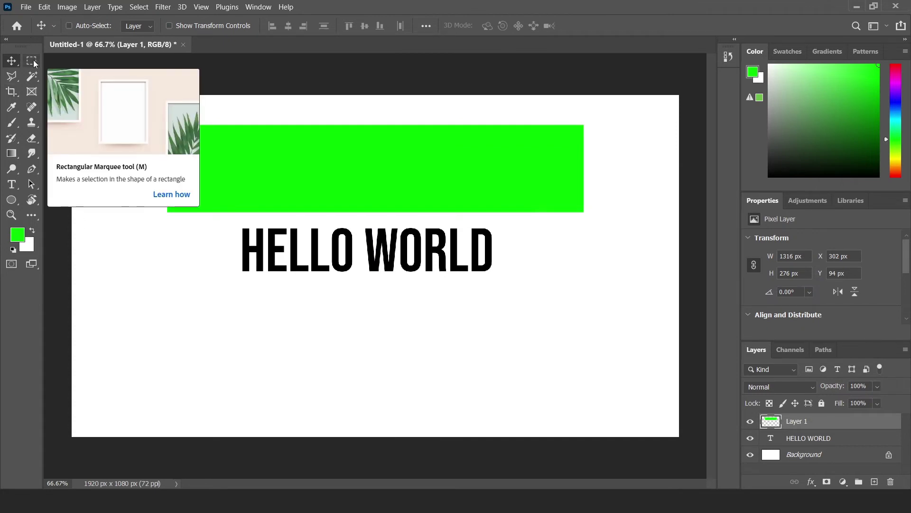
left_click(31, 61)
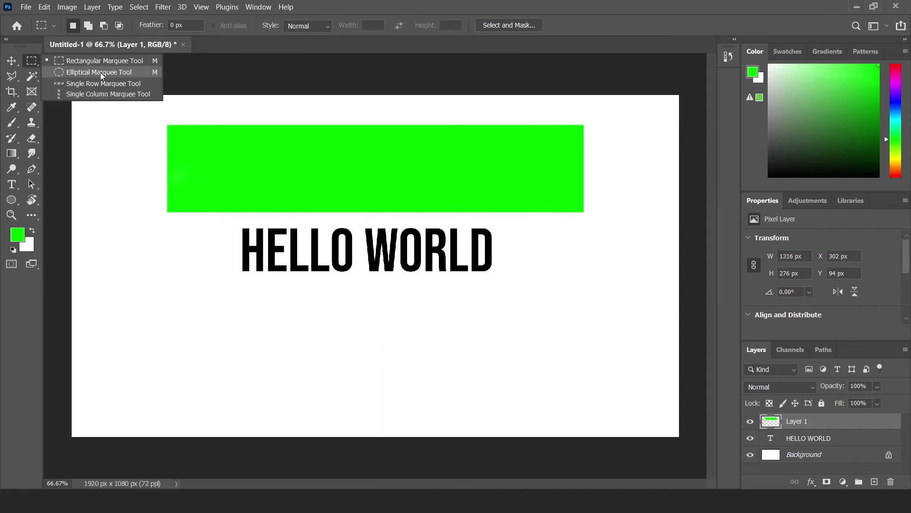
Add empty Layer 2 and try an oval selection below the text, then clear it.
left_click(103, 73)
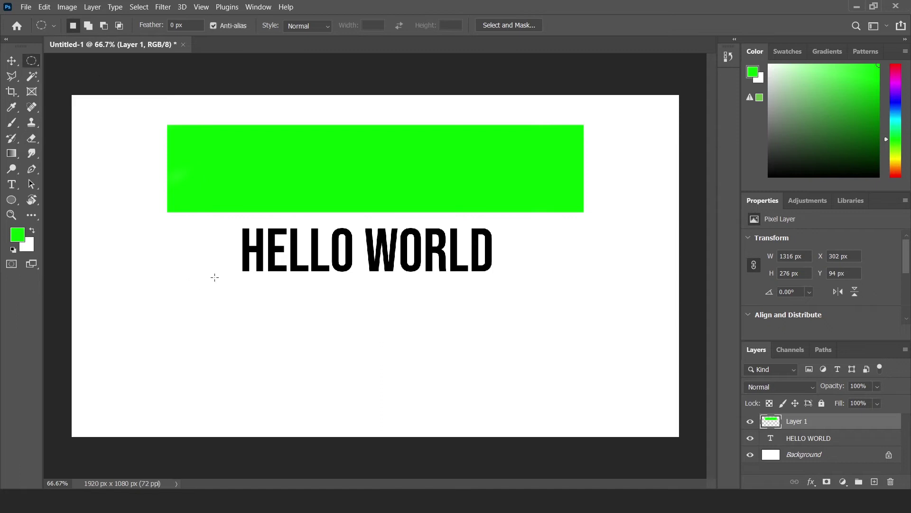
left_click(875, 481)
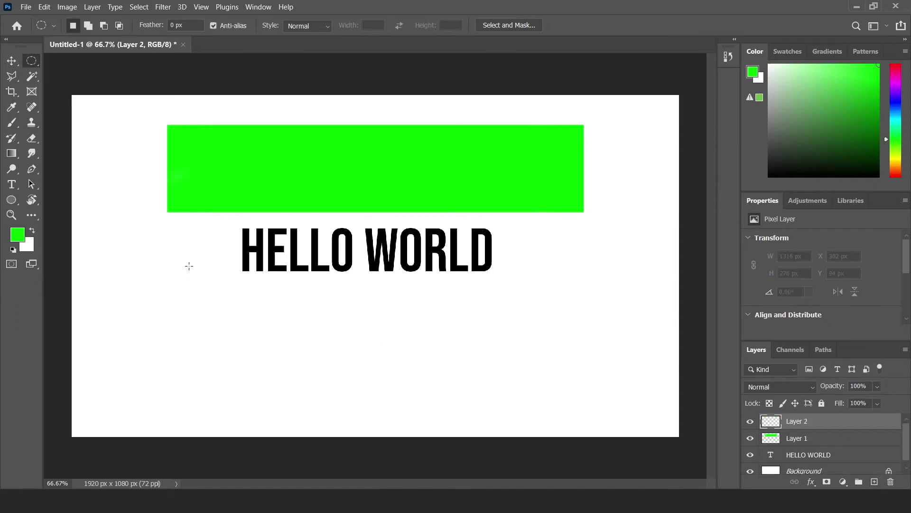
mouse_move(157, 262)
left_mouse_down()
mouse_move(291, 386)
mouse_move(255, 295)
mouse_move(455, 405)
mouse_move(157, 280)
mouse_move(431, 366)
mouse_move(386, 341)
mouse_move(261, 326)
mouse_move(250, 339)
mouse_move(211, 339)
mouse_move(230, 382)
mouse_move(144, 412)
left_mouse_up()
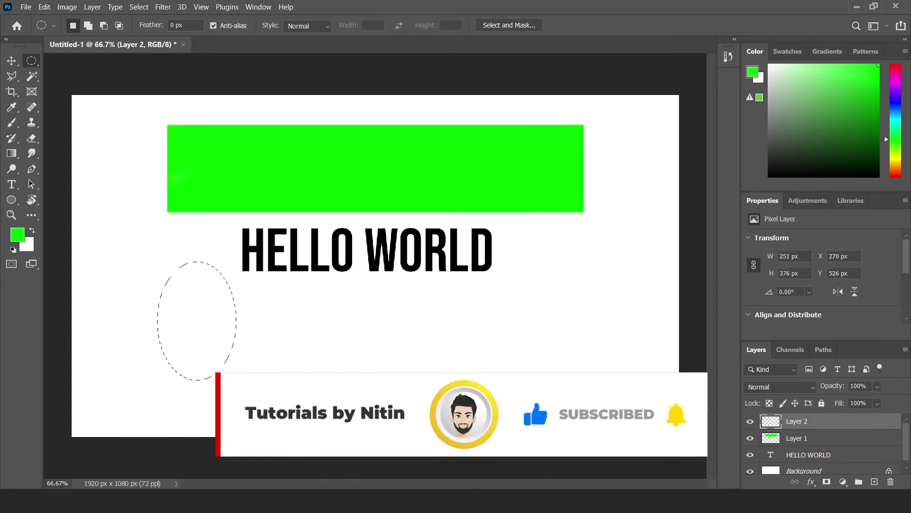
left_click(465, 412)
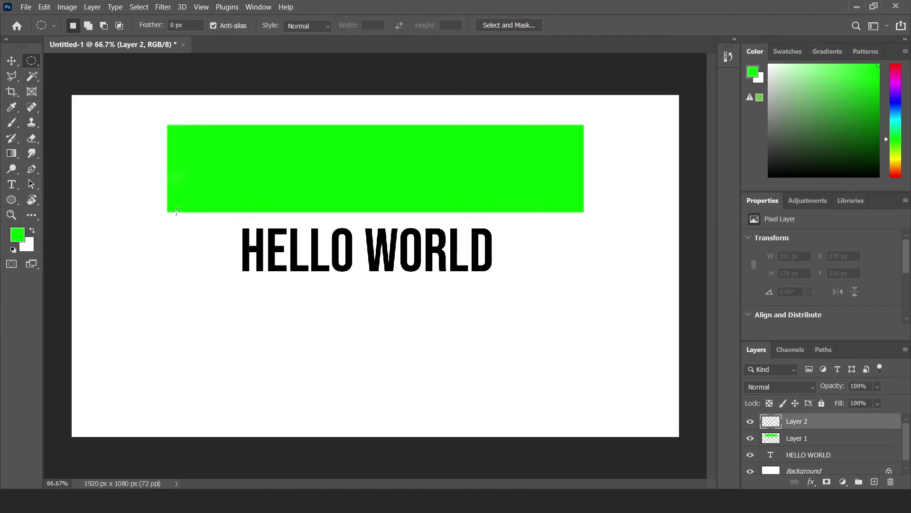
Draw a 395 × 395 px circular selection at the canvas's lower left.
right_click(31, 67)
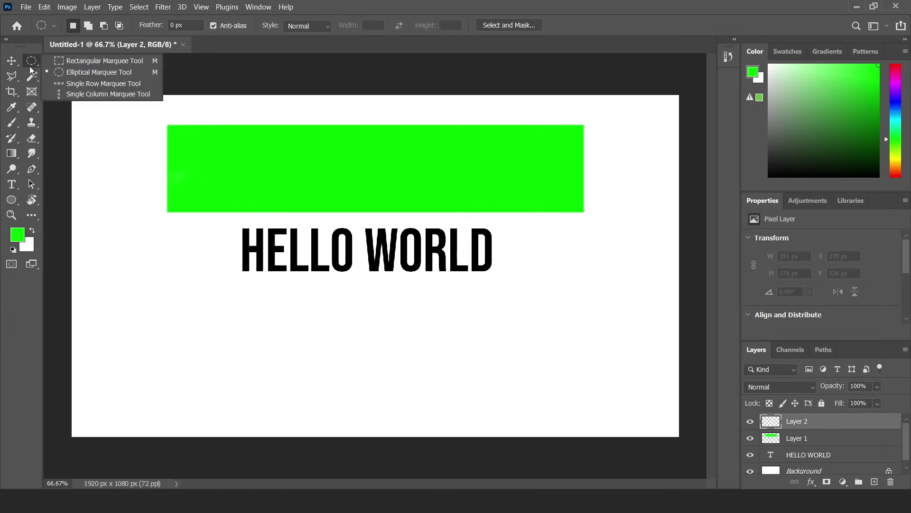
left_click(62, 60)
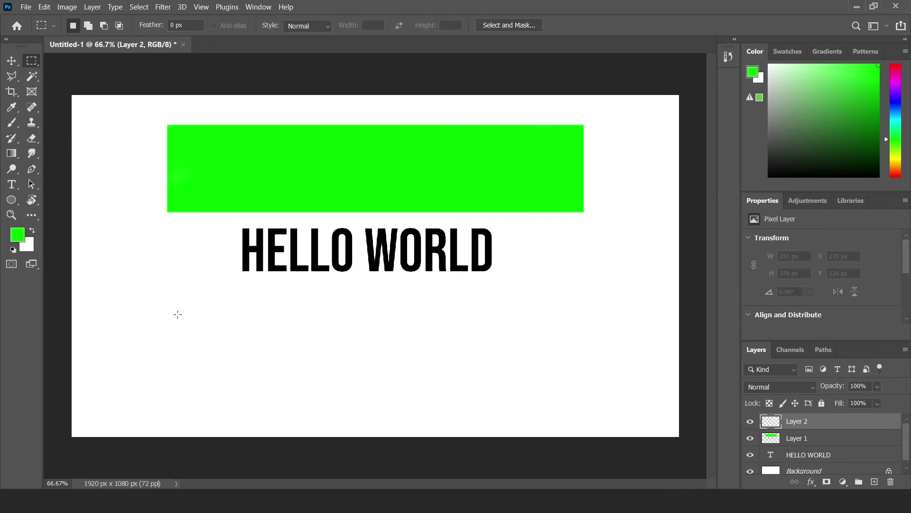
right_click(31, 61)
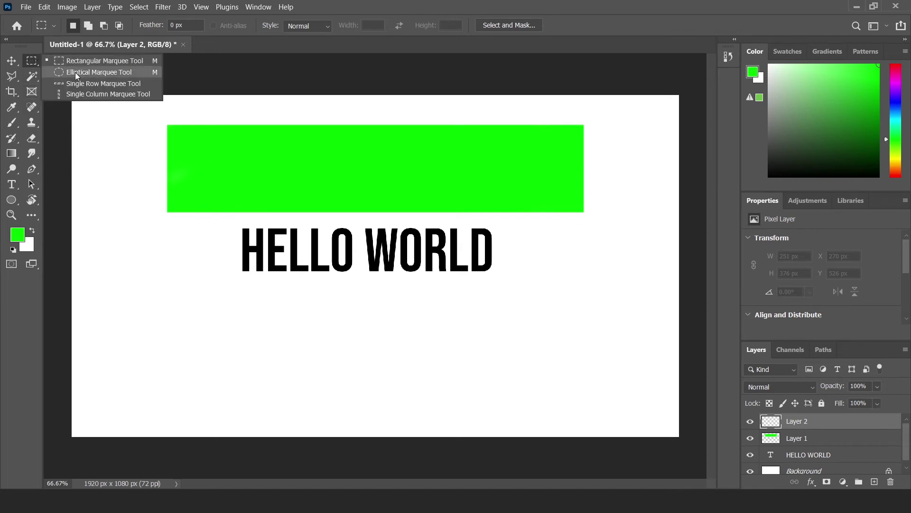
left_click(76, 73)
mouse_move(175, 288)
left_mouse_down()
mouse_move(331, 406)
mouse_move(368, 413)
left_mouse_up()
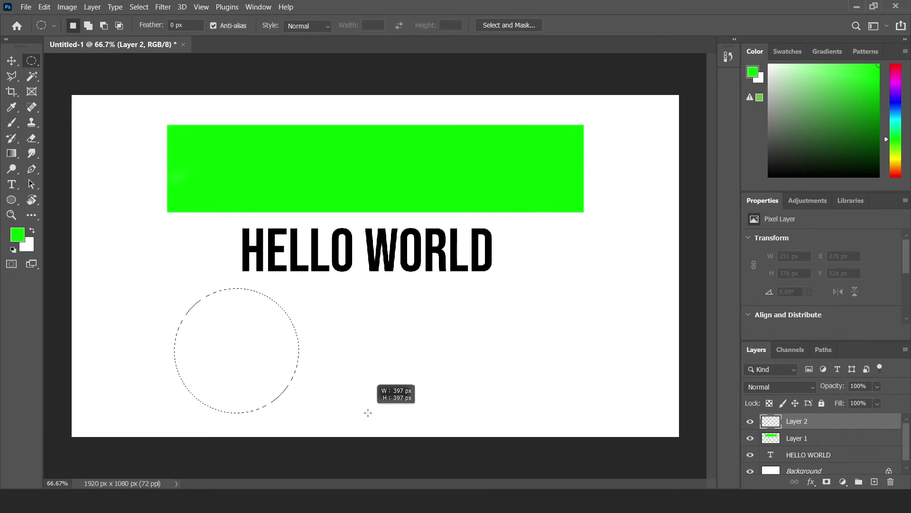
left_click_drag(368, 413, 367, 412)
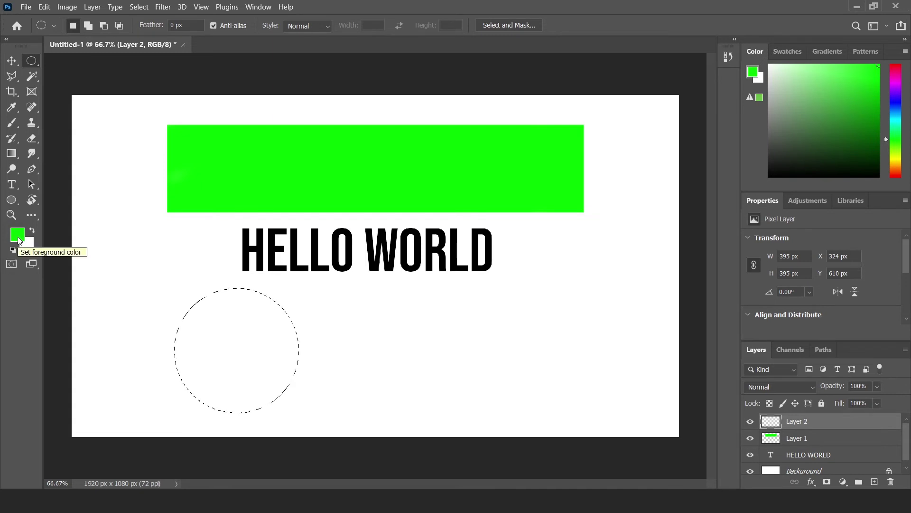
left_click(19, 241)
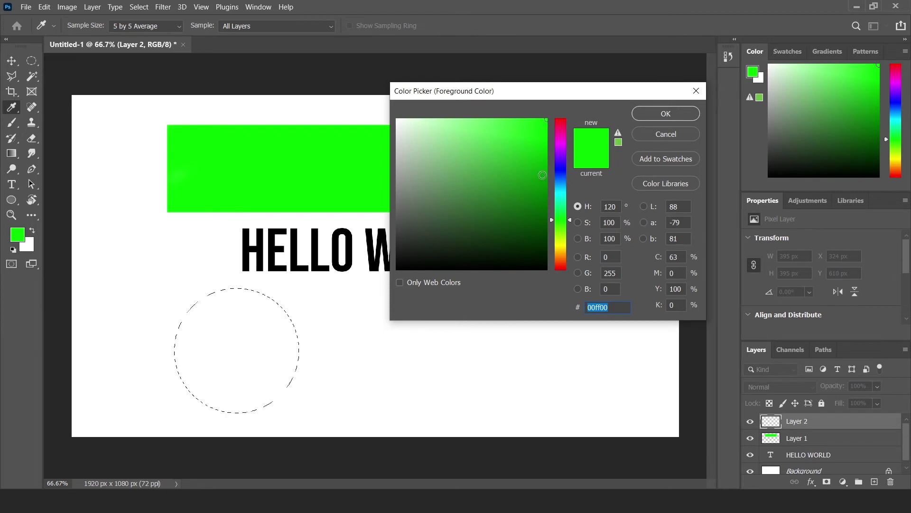
left_click(562, 159)
left_click_drag(561, 157, 561, 125)
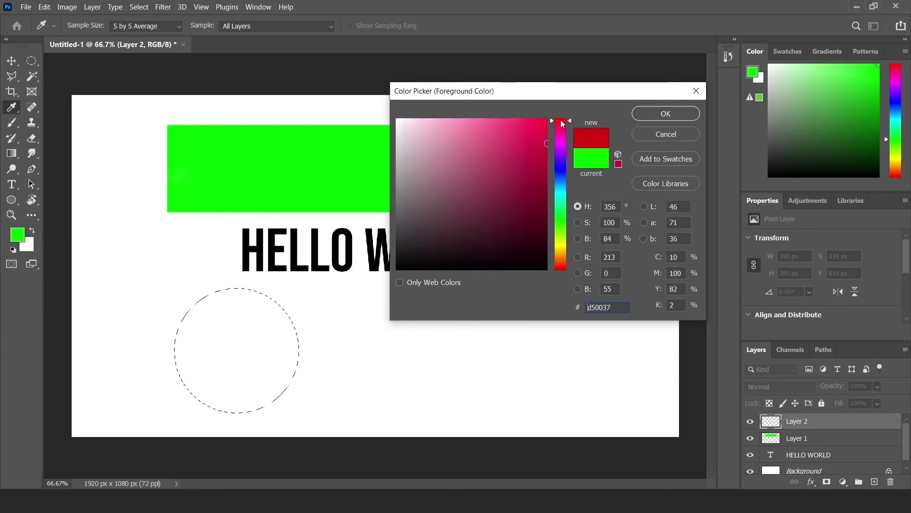
left_click(677, 116)
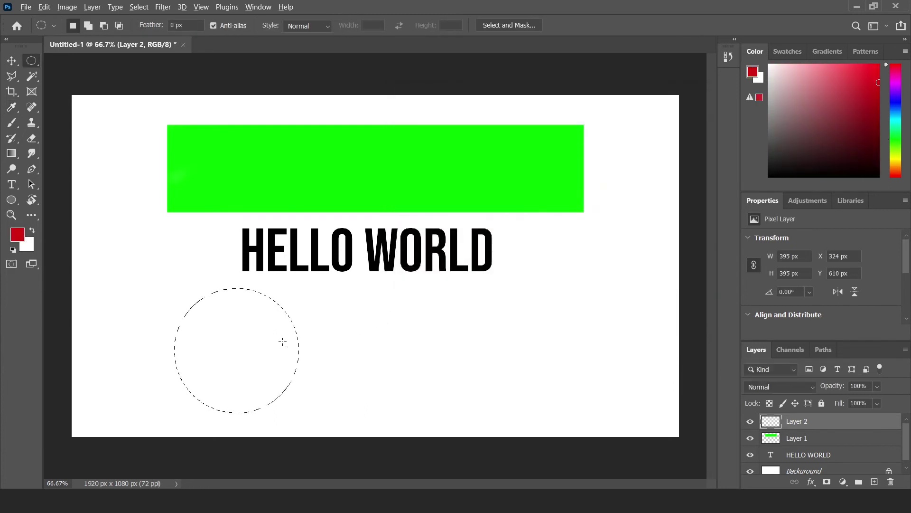
key("alt+BackSpace")
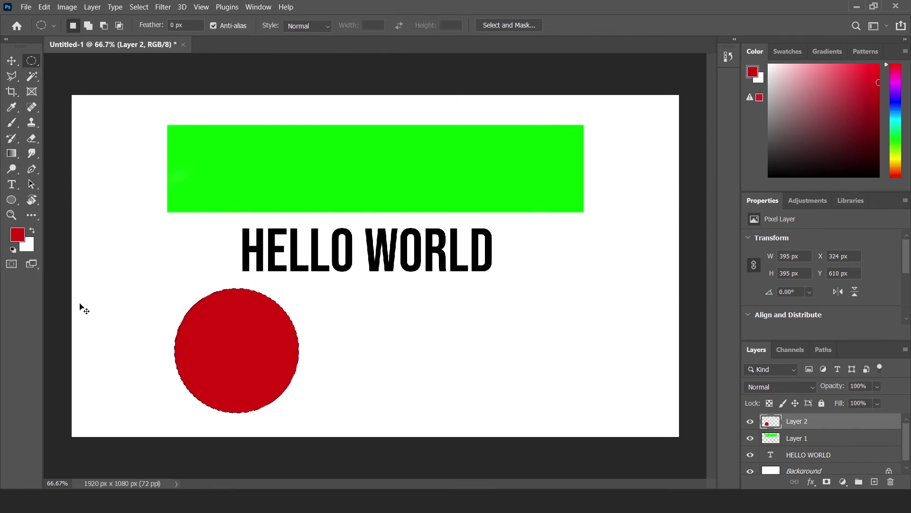
key("Delete")
Set the background colour to deep blue in the Color Picker.
left_click(30, 244)
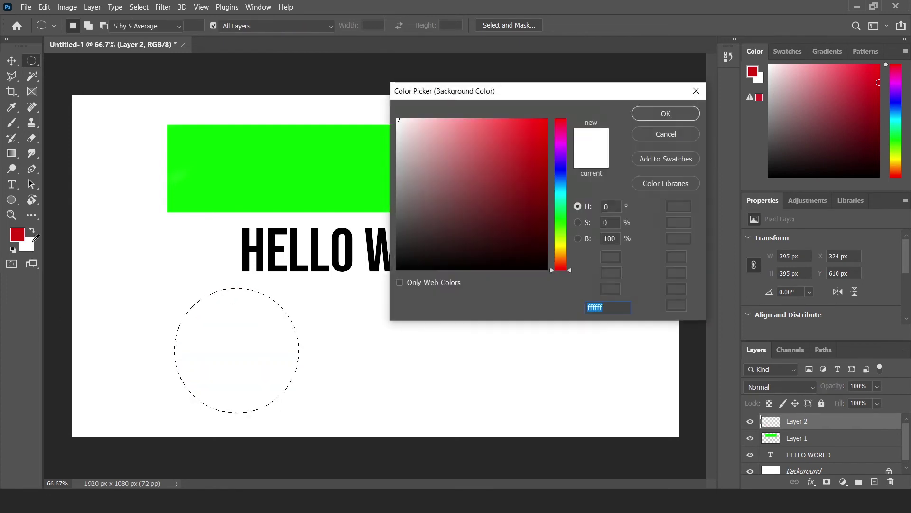
left_click(559, 170)
left_click(666, 114)
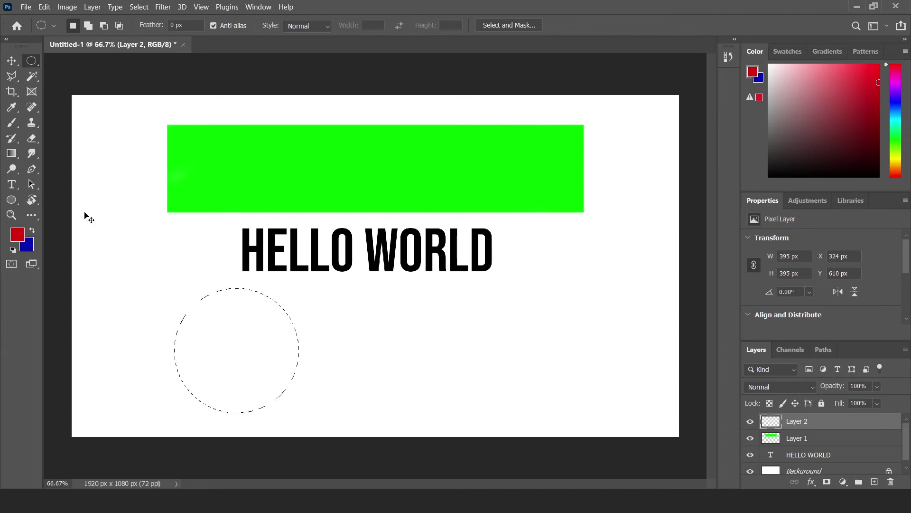
Trial-fill the circle with blue and red, undoing each to leave Layer 2 empty.
key("ctrl+BackSpace")
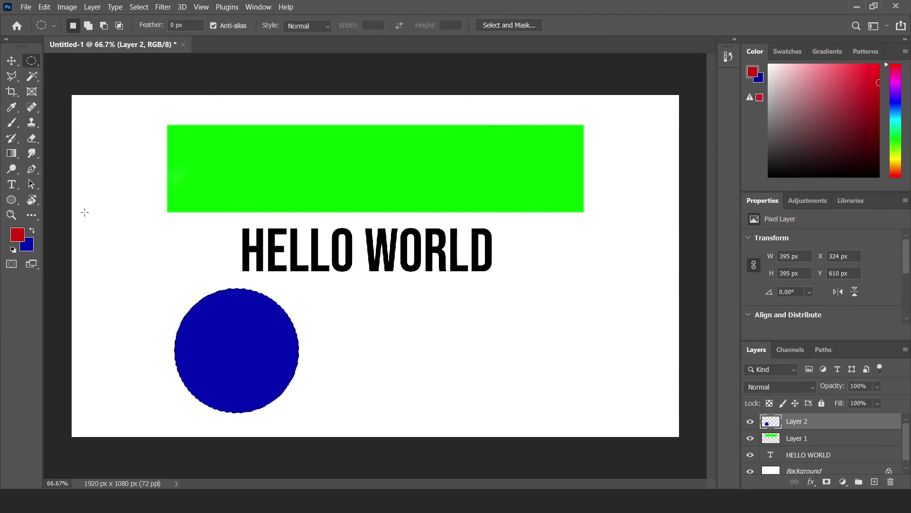
key("ctrl+z")
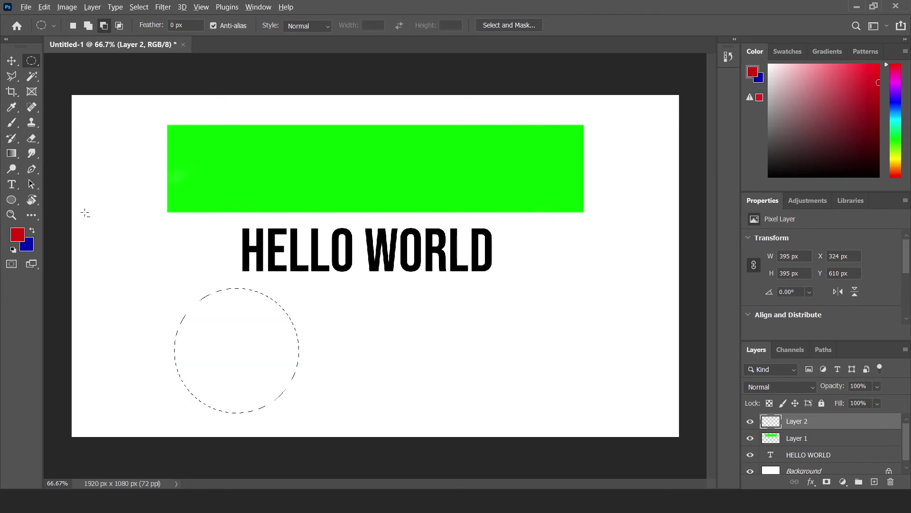
key("alt+BackSpace")
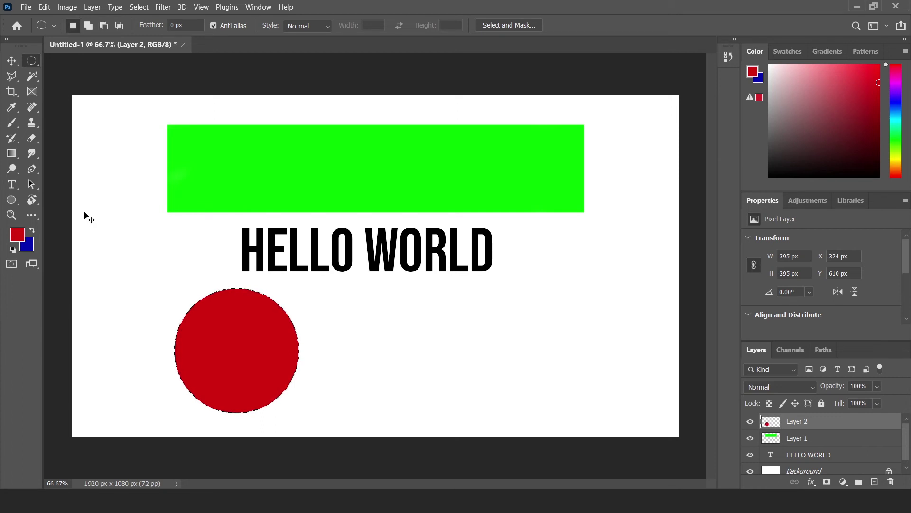
key("ctrl+z")
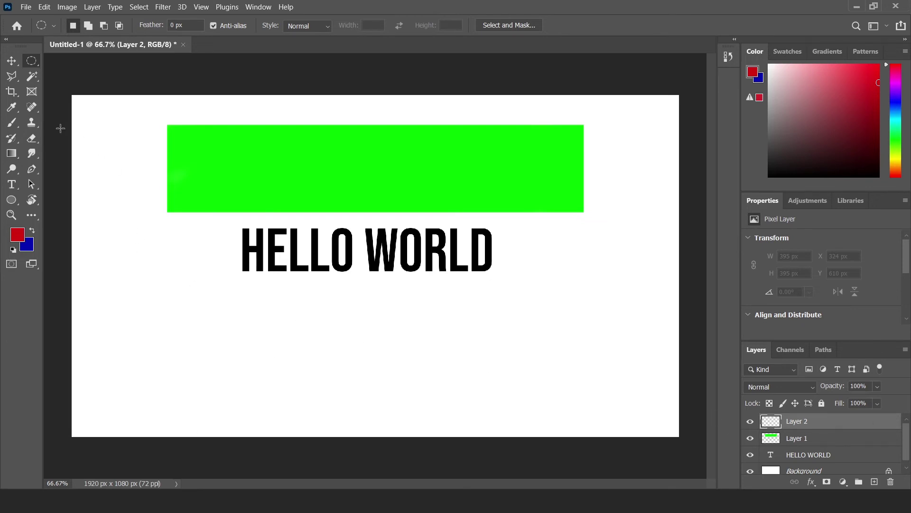
Close the Properties, Layers and Channels panels from their panel menus.
key("v")
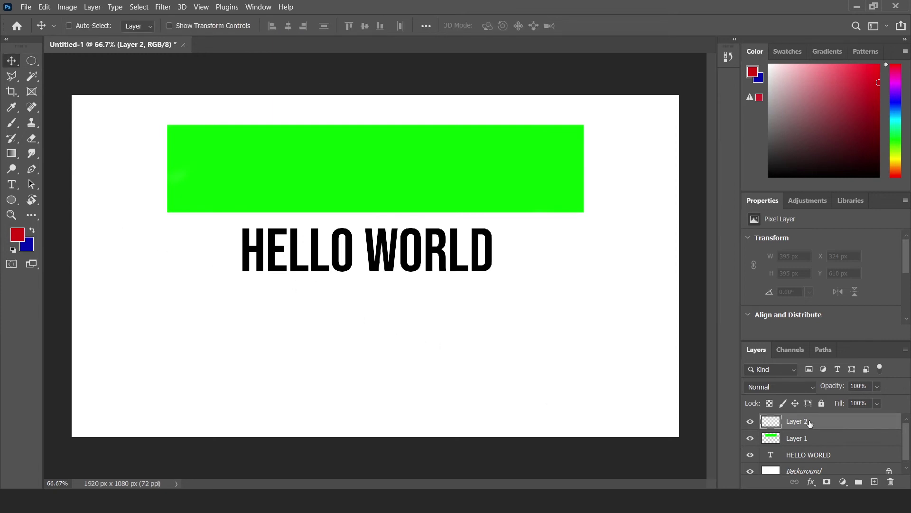
left_click_drag(830, 341, 837, 284)
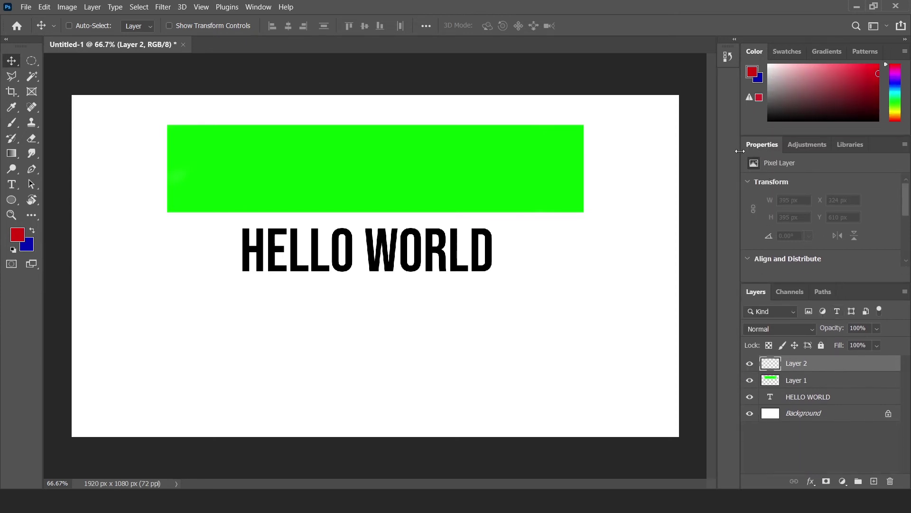
left_click(905, 144)
left_click(869, 152)
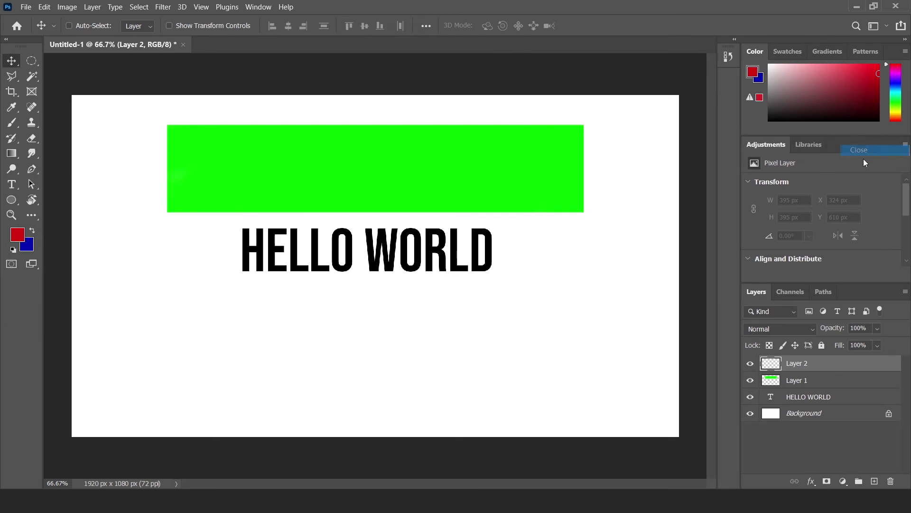
left_click(904, 292)
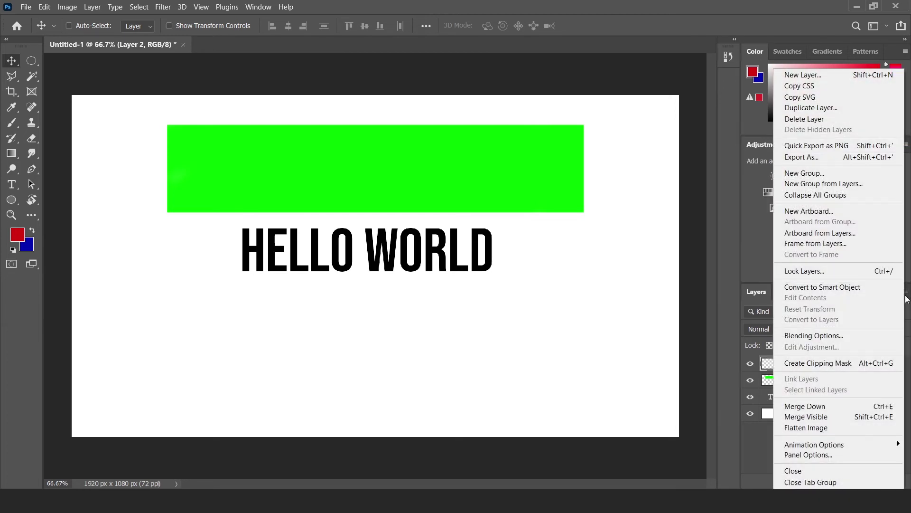
left_click(807, 471)
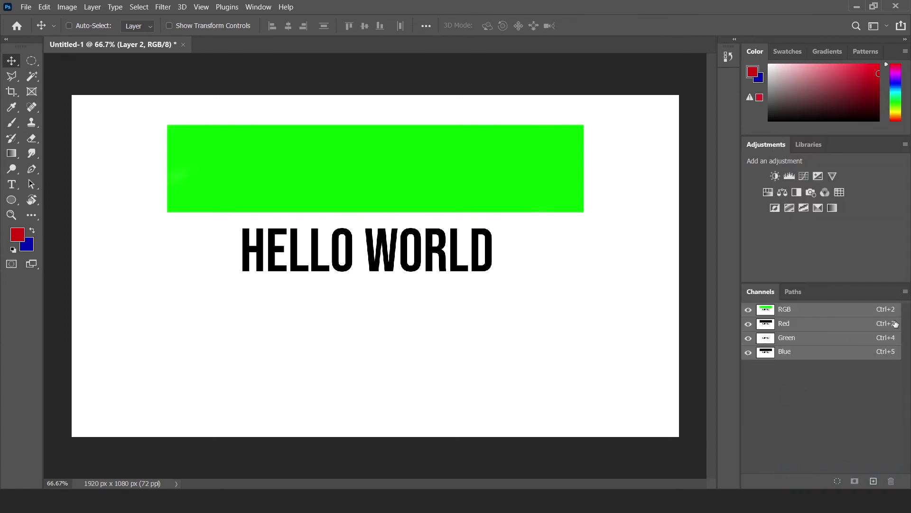
left_click(904, 292)
left_click(847, 422)
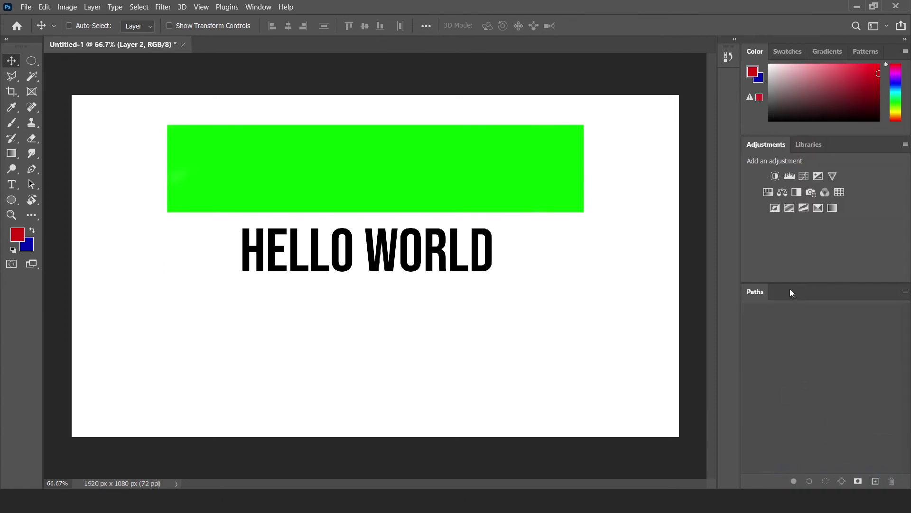
Undock the Paths, Color and Gradients panels as floating panels over the canvas.
right_click(869, 297)
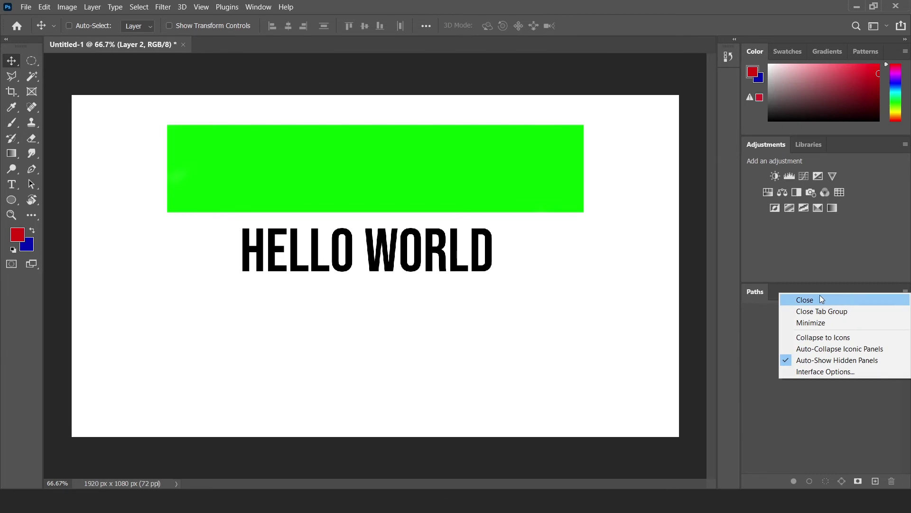
left_click(757, 328)
left_click_drag(755, 292, 508, 129)
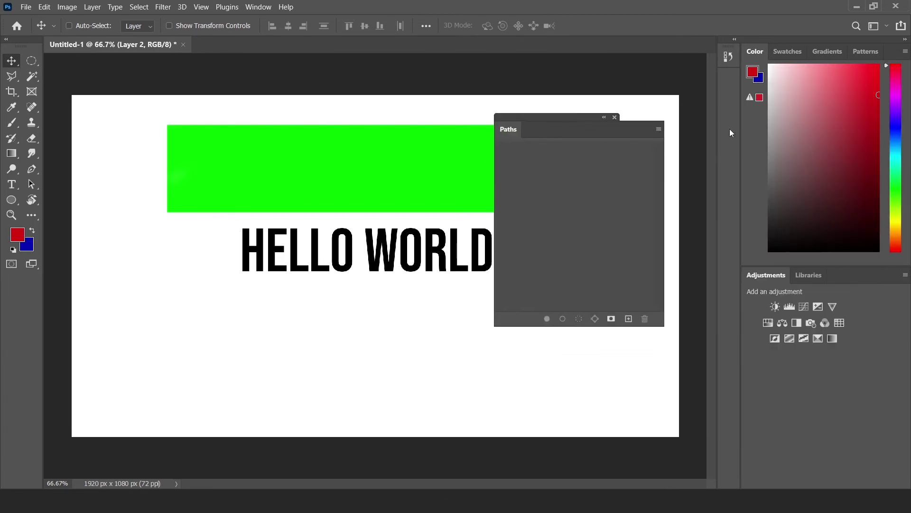
left_click_drag(756, 52, 530, 195)
mouse_move(797, 51)
left_mouse_down()
mouse_move(579, 331)
mouse_move(380, 154)
left_mouse_up()
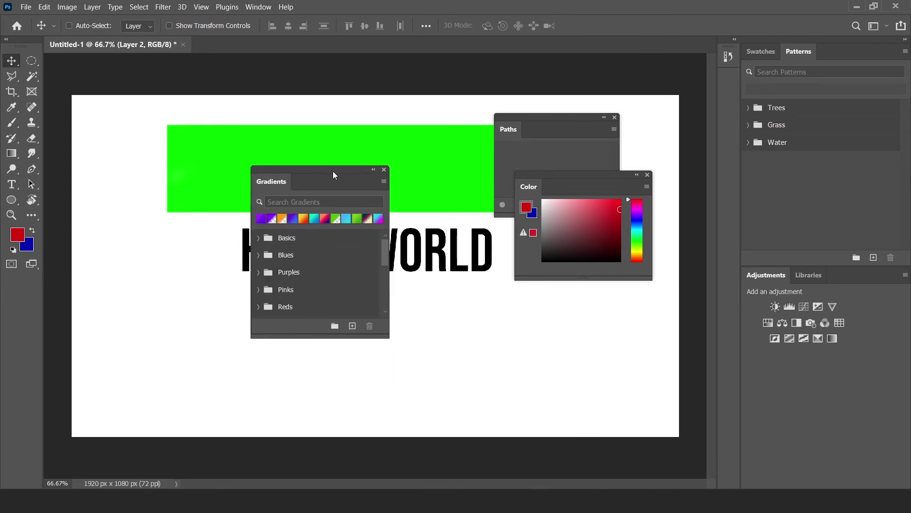
Reset the Essentials workspace and switch the toolbar to two columns.
left_click(886, 27)
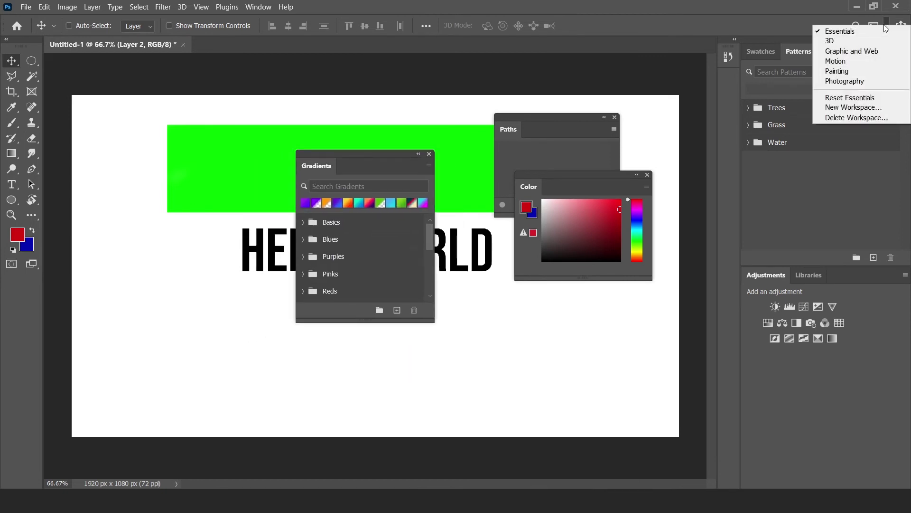
left_click(887, 24)
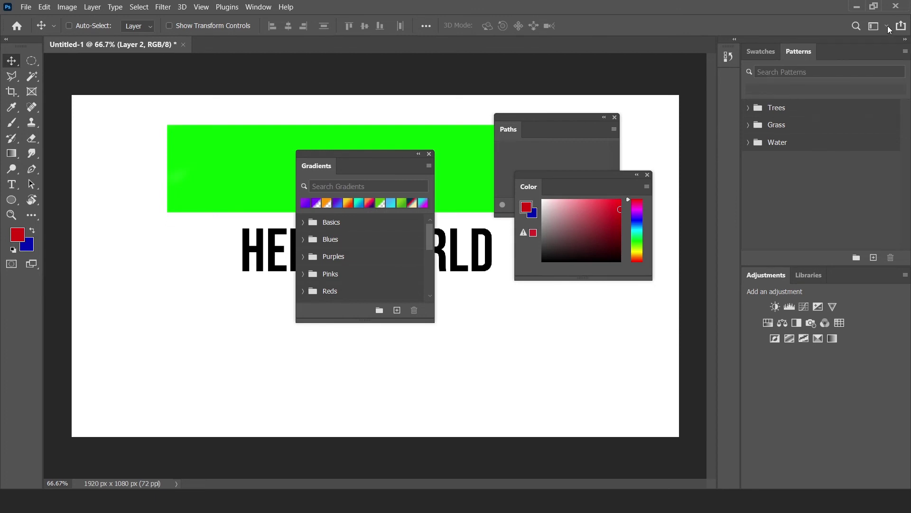
left_click(887, 27)
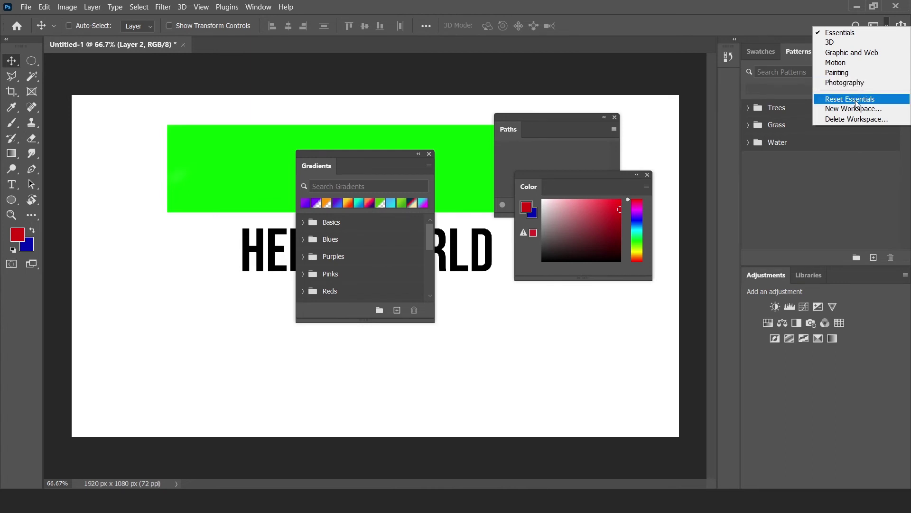
left_click(861, 99)
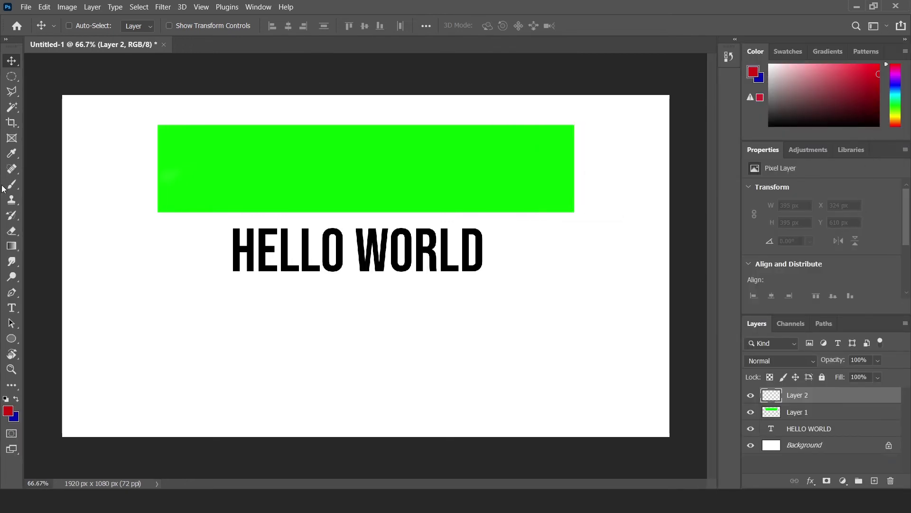
left_click(5, 39)
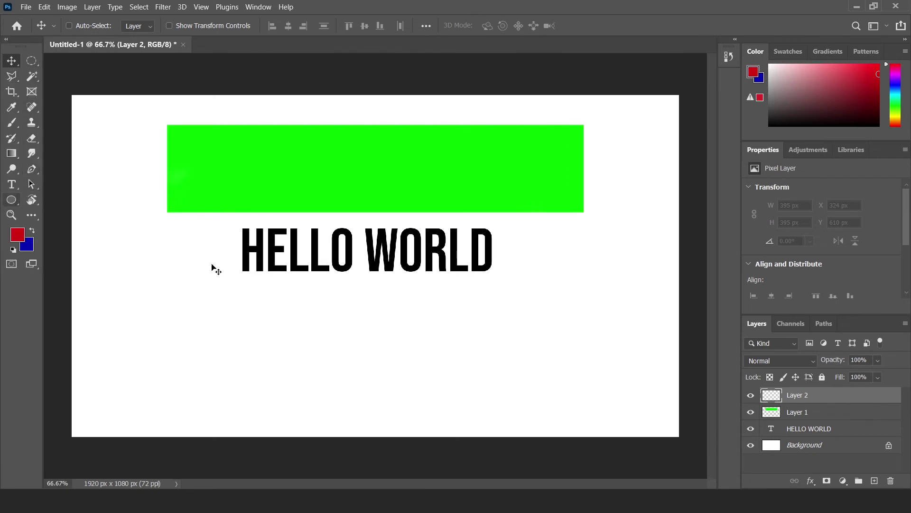
Browse Layer 1, HELLO WORLD and Background, then add Layer 3 above Layer 2.
left_click(795, 417)
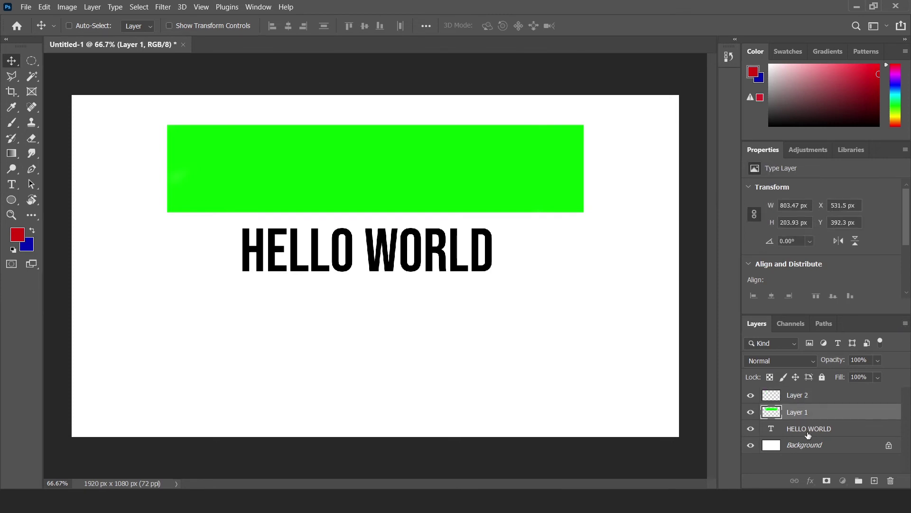
left_click(808, 432)
left_click(806, 411)
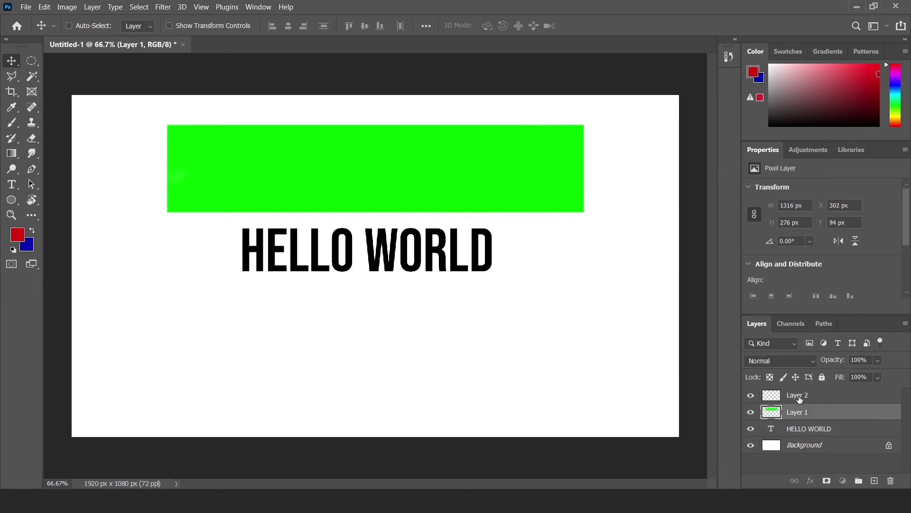
left_click(804, 445)
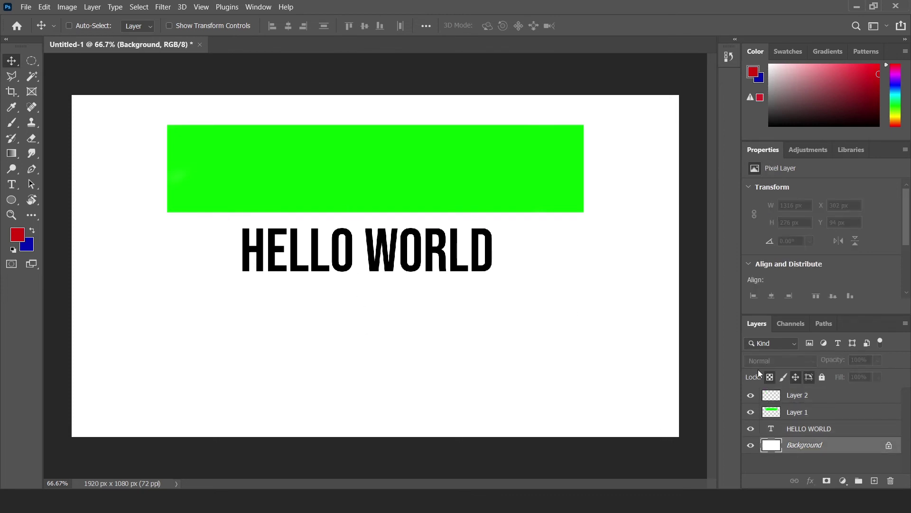
left_click(800, 401)
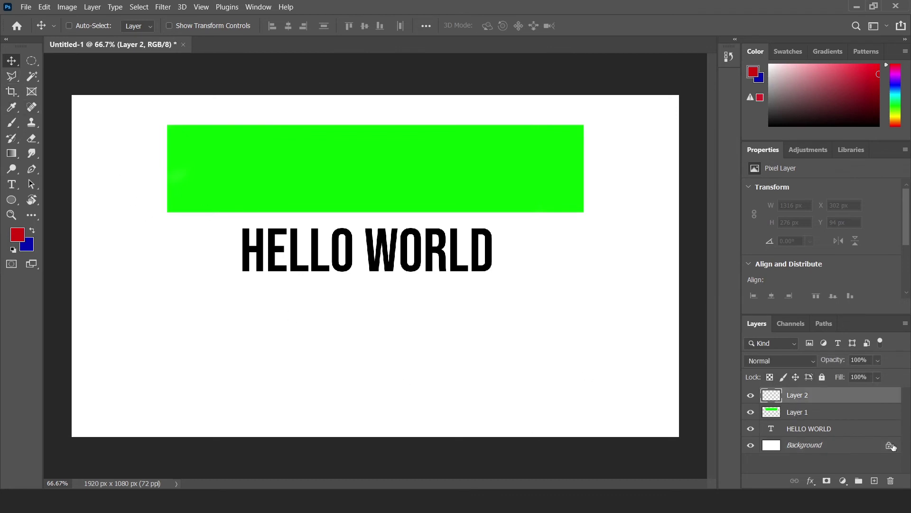
left_click(874, 480)
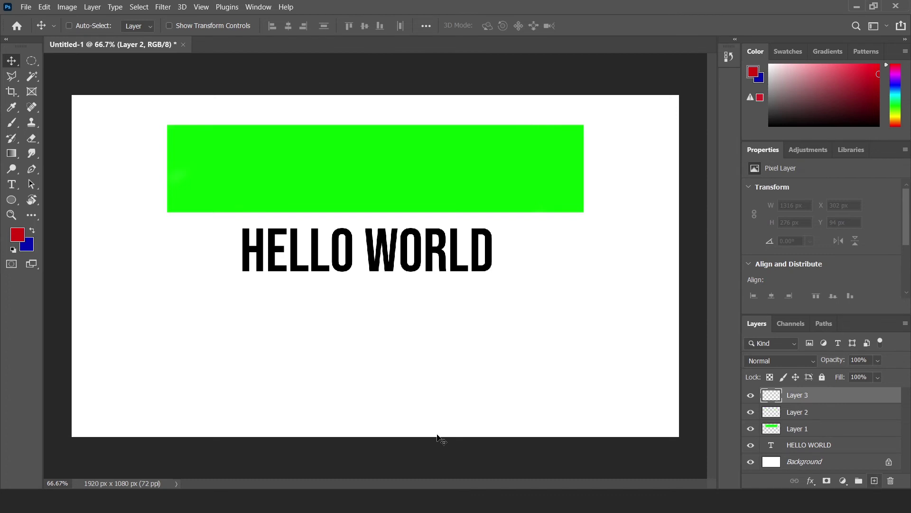
Brush a red blob on Layer 3 below the headline, then undo it away.
left_click(12, 122)
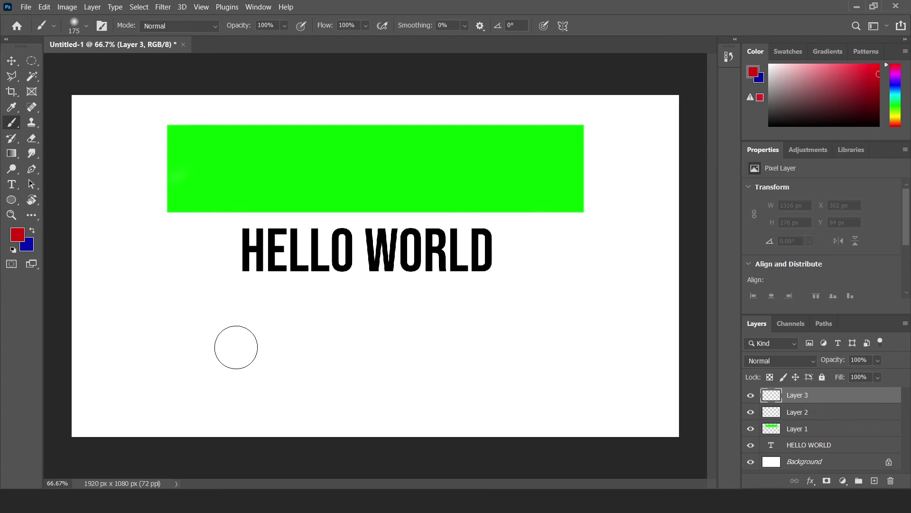
mouse_move(236, 347)
left_mouse_down()
mouse_move(479, 331)
mouse_move(515, 349)
mouse_move(332, 352)
mouse_move(197, 320)
mouse_move(444, 308)
mouse_move(539, 265)
mouse_move(224, 305)
mouse_move(261, 366)
mouse_move(545, 327)
mouse_move(407, 373)
mouse_move(297, 314)
left_mouse_up()
left_click_drag(509, 309, 507, 310)
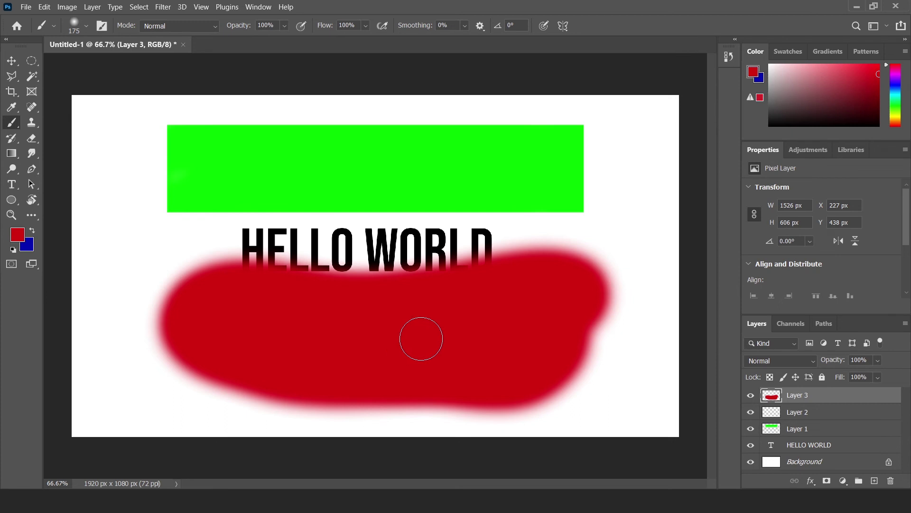
left_click_drag(536, 261, 558, 257)
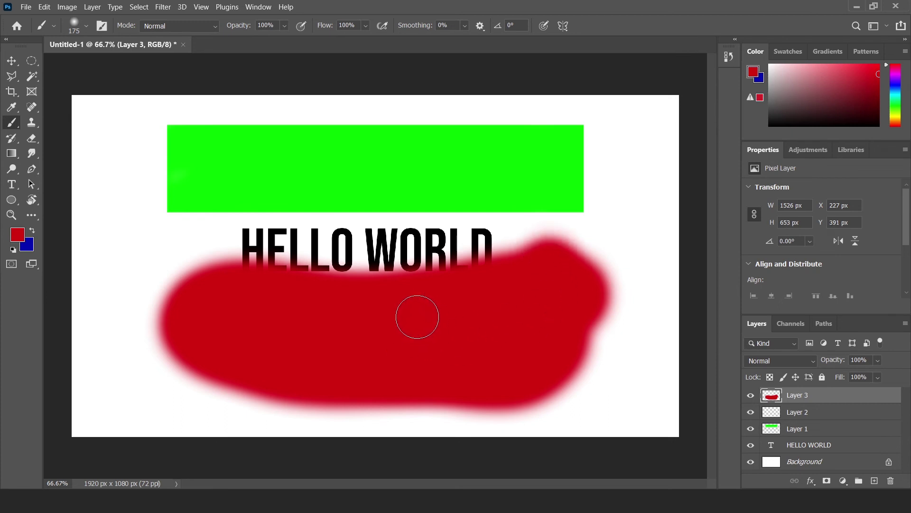
key("ctrl+z")
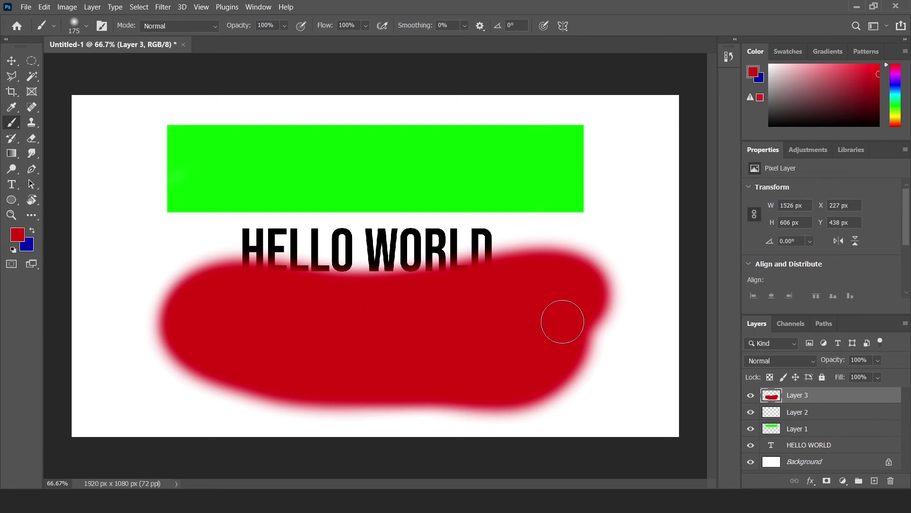
key("ctrl+z")
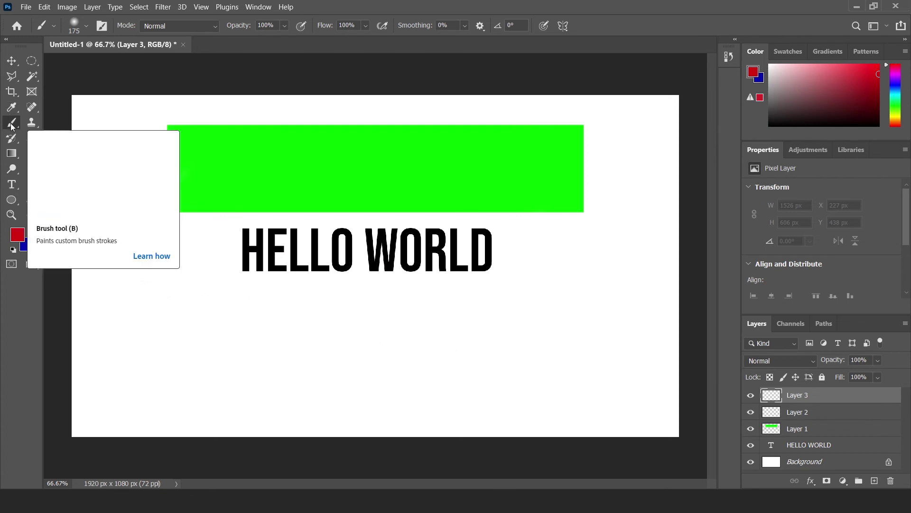
Paint a thin red squiggle with a ~47 px soft brush, then a blob at 199 px.
right_click(480, 304)
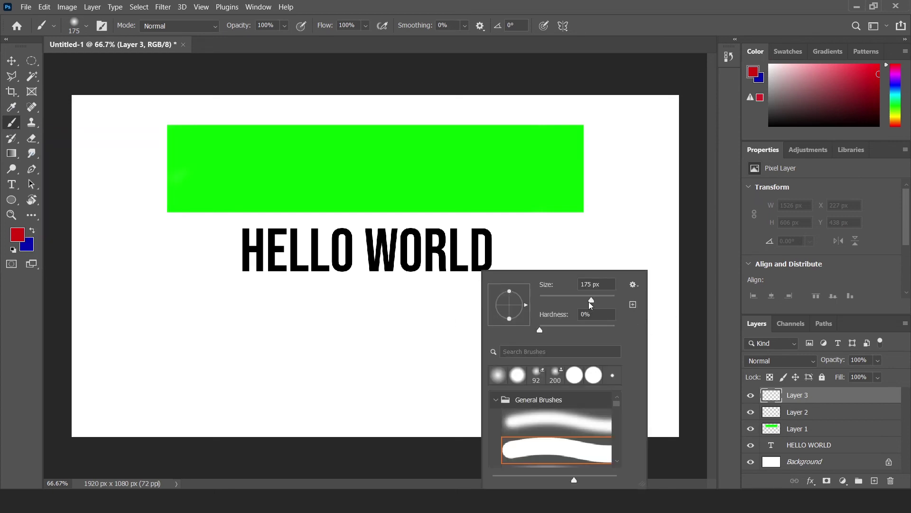
left_click_drag(591, 300, 557, 300)
mouse_move(417, 326)
left_mouse_down()
mouse_move(362, 298)
mouse_move(467, 294)
left_mouse_up()
right_click(535, 289)
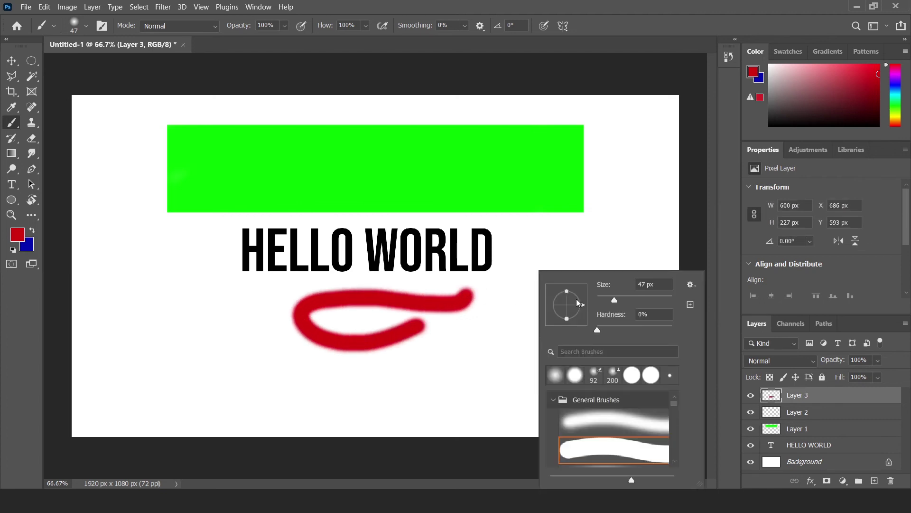
left_click_drag(614, 300, 645, 300)
left_click_drag(527, 309, 496, 346)
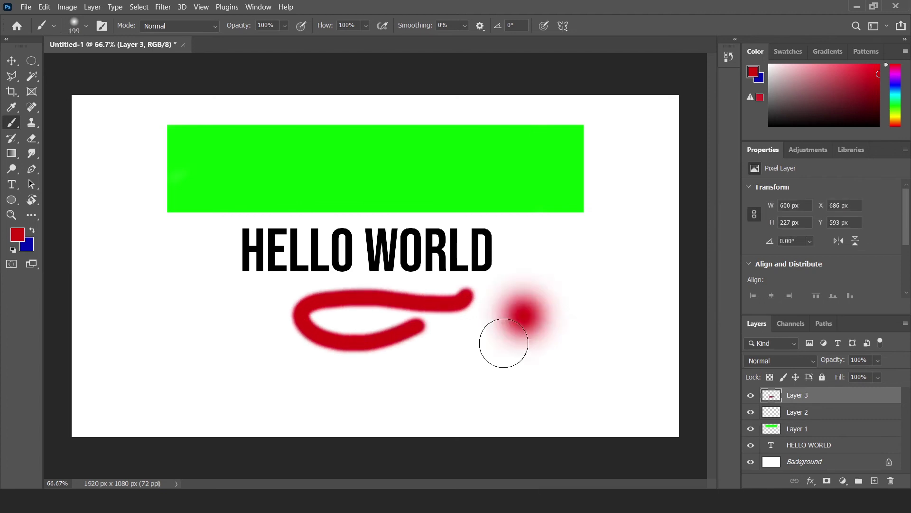
Flatten the brush tip into an ellipse, paint a large sweeping red swirl, then restore the round tip.
right_click(565, 242)
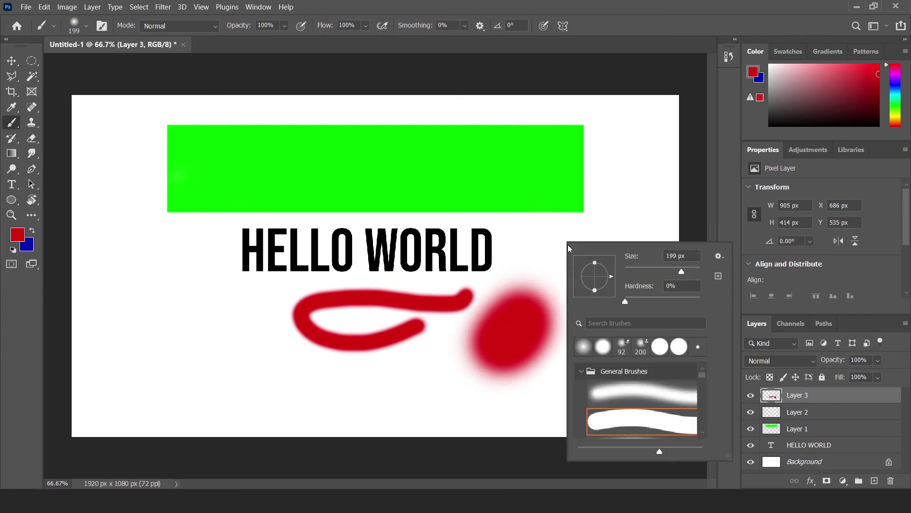
left_click_drag(595, 290, 595, 281)
left_click_drag(595, 284, 597, 284)
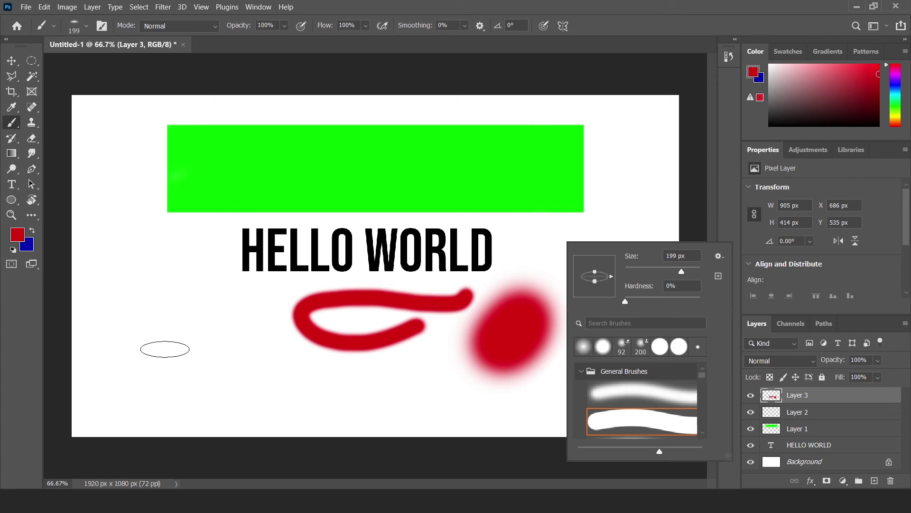
mouse_move(162, 346)
left_mouse_down()
mouse_move(205, 295)
mouse_move(135, 218)
mouse_move(220, 101)
mouse_move(440, 178)
mouse_move(633, 161)
mouse_move(580, 141)
left_mouse_up()
right_click(572, 269)
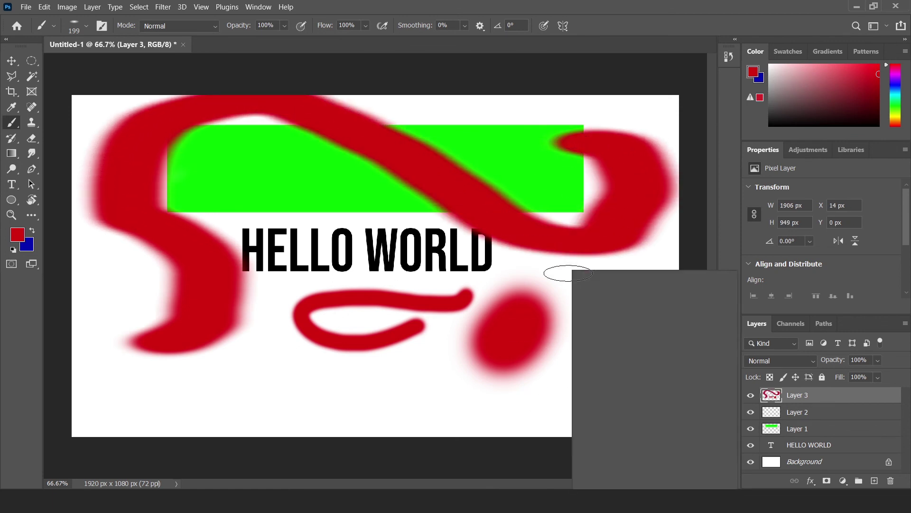
left_click_drag(601, 313, 600, 319)
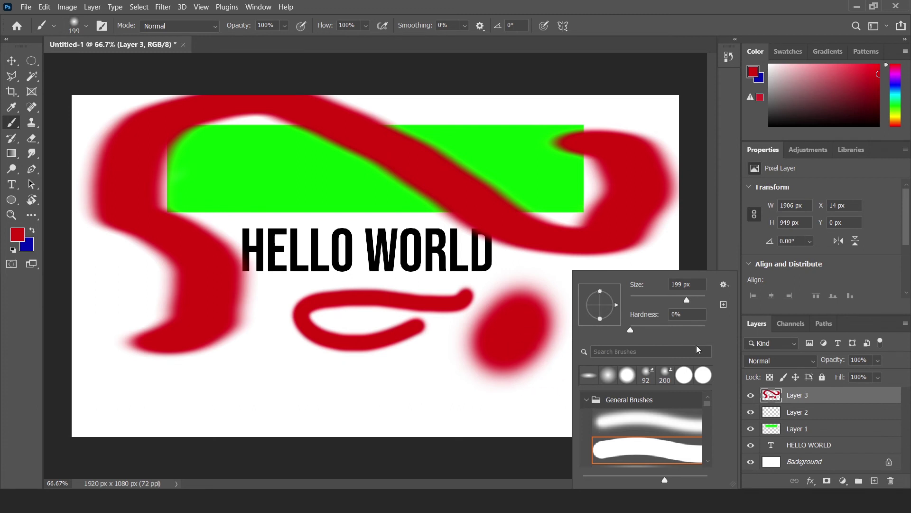
Select the first brush in the Dry Media Brushes set.
scroll(643, 426, "down", 1)
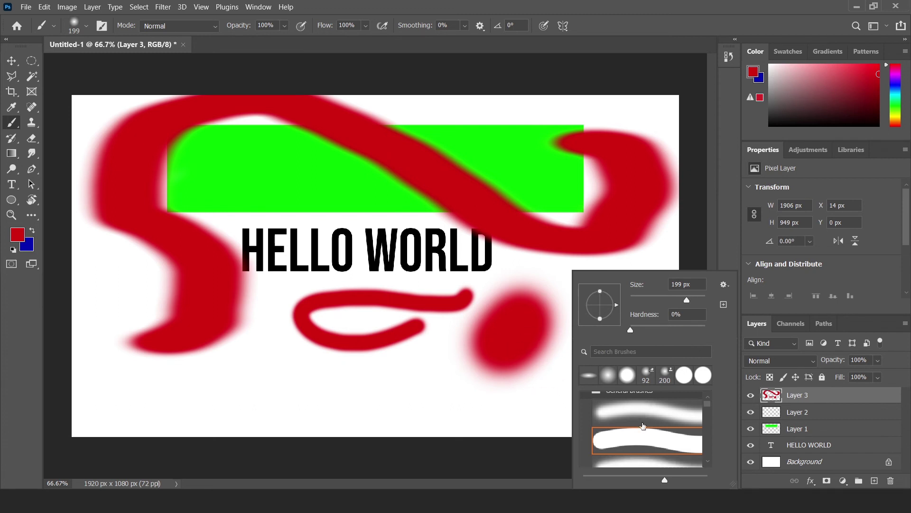
scroll(644, 426, "down", 2)
scroll(643, 423, "down", 1)
scroll(644, 420, "down", 1)
scroll(644, 417, "down", 1)
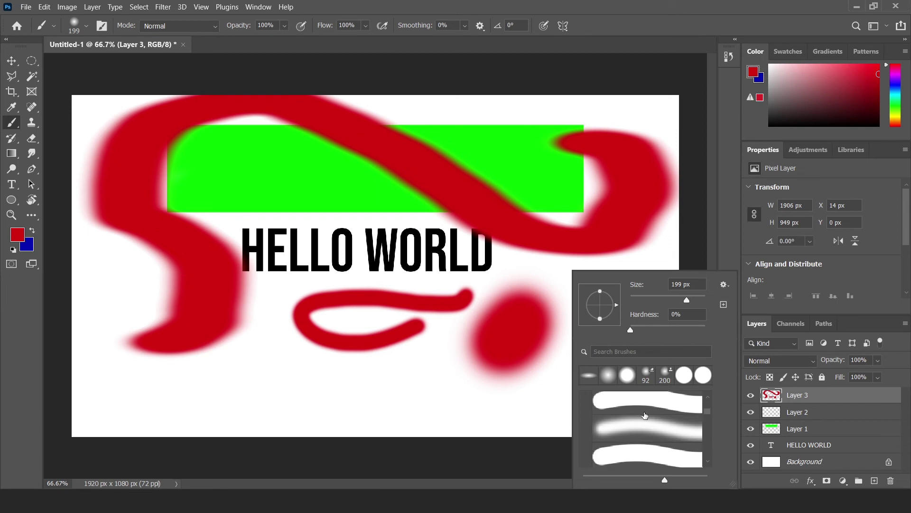
scroll(644, 415, "down", 2)
scroll(643, 415, "down", 1)
scroll(601, 411, "up", 1)
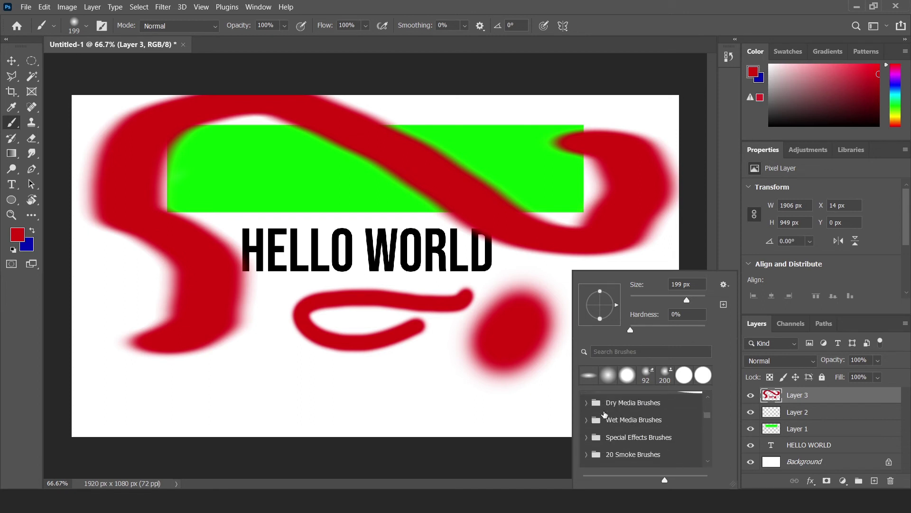
left_click(587, 403)
left_click(635, 429)
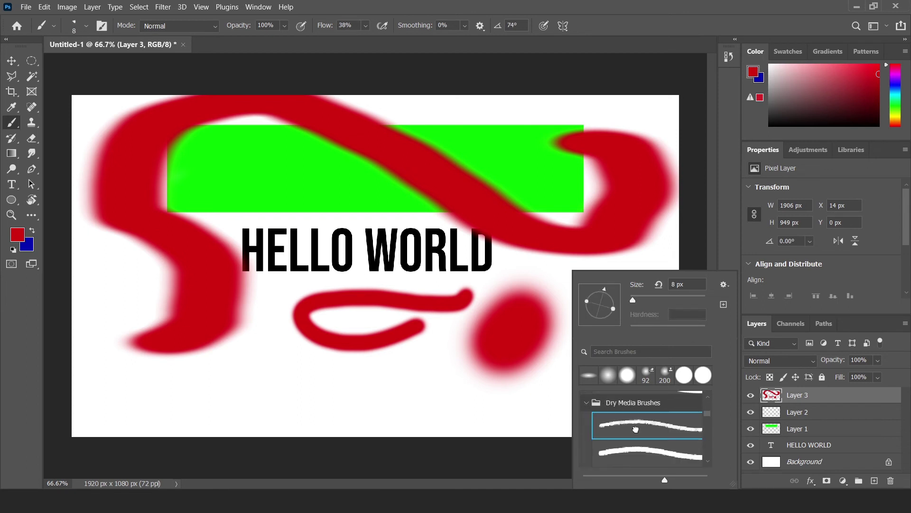
Draw thin looping red pencil-like lines across the lower canvas.
left_click(406, 388)
left_click_drag(405, 381, 605, 321)
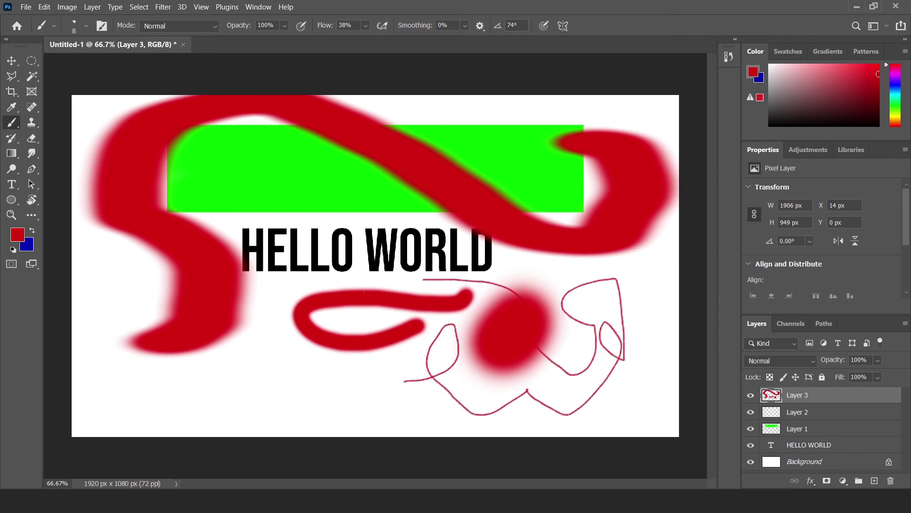
mouse_move(605, 321)
left_mouse_down()
mouse_move(336, 416)
mouse_move(613, 258)
left_mouse_up()
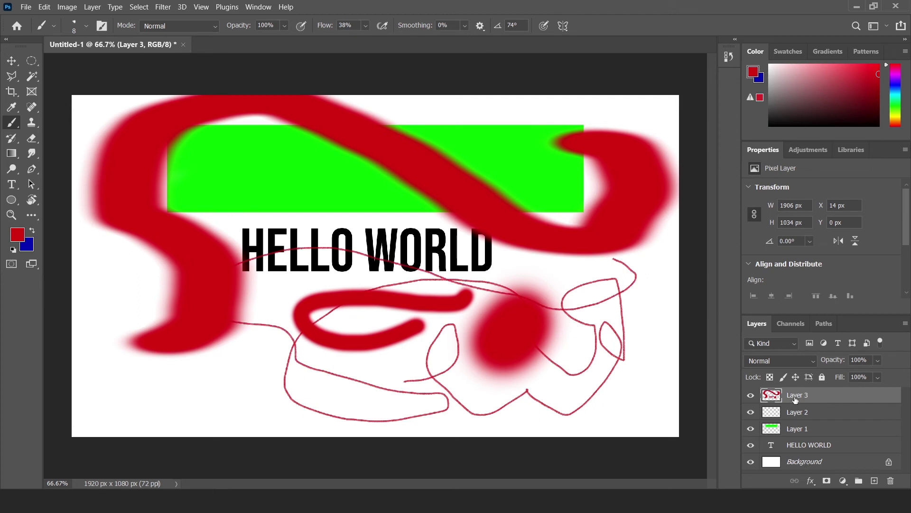
Clear all red brushwork from Layer 3 by selecting all, deleting, and deselecting.
key("ctrl+a")
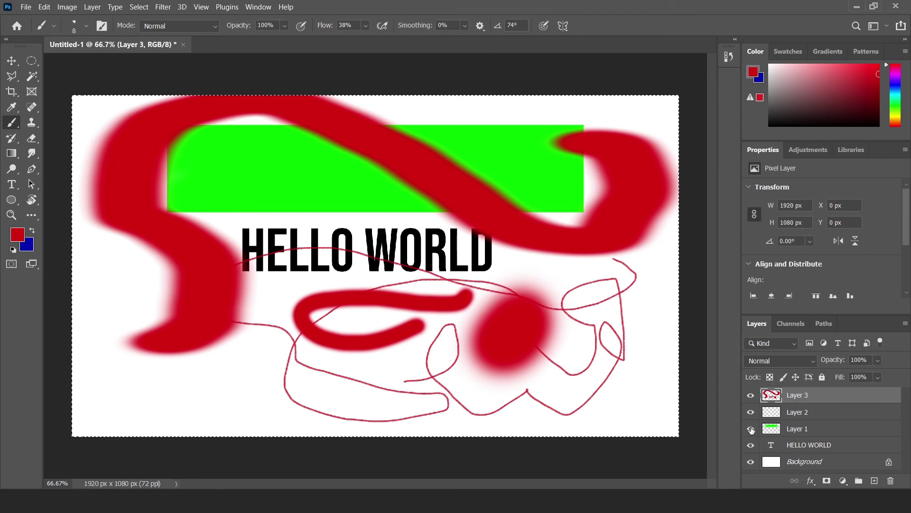
key("Delete")
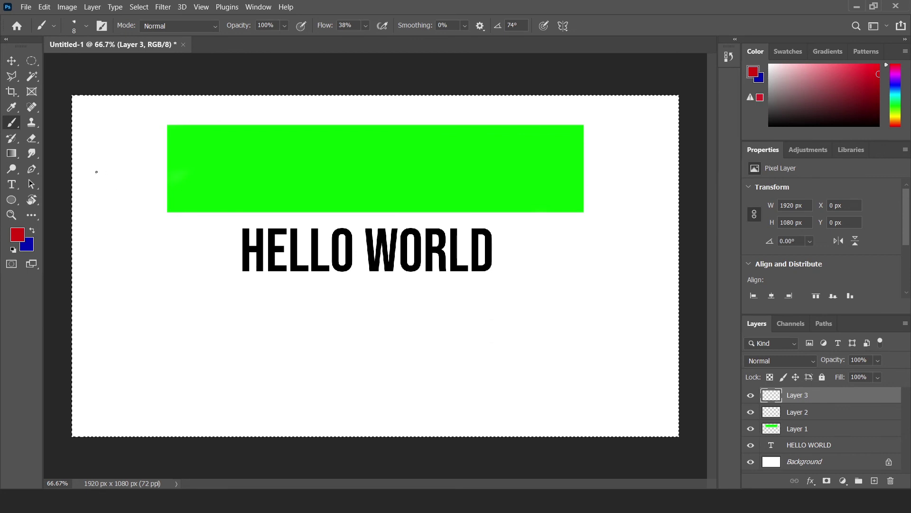
key("ctrl+d")
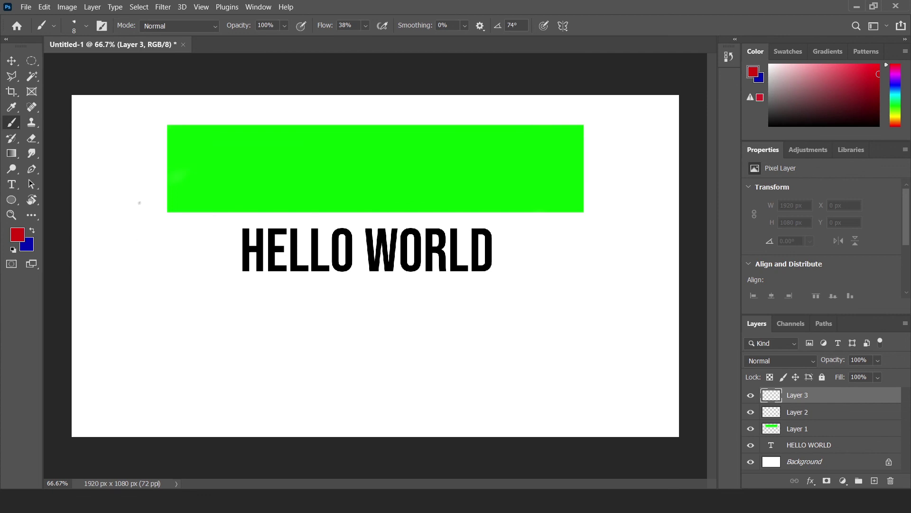
left_click(23, 8)
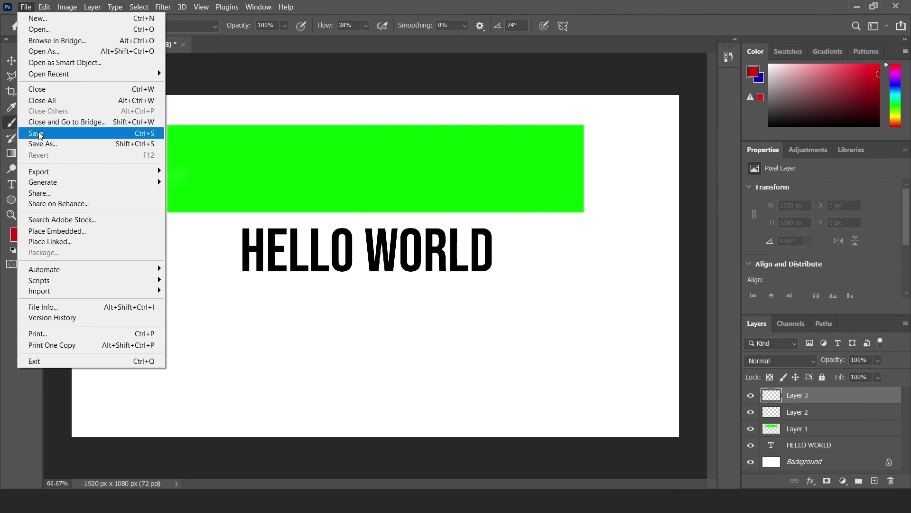
Save as Photoshop PSD named '1st class.psd', keeping Maximize Compatibility on.
left_click(38, 133)
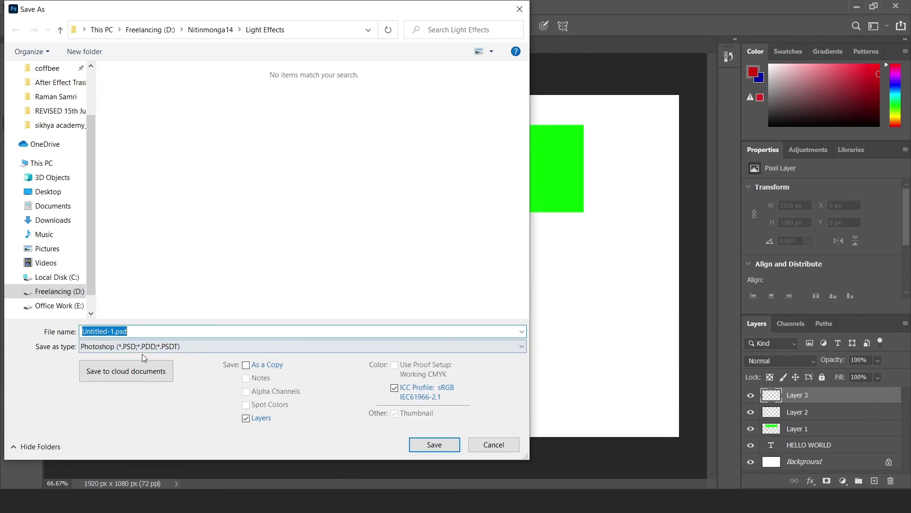
left_click(144, 350)
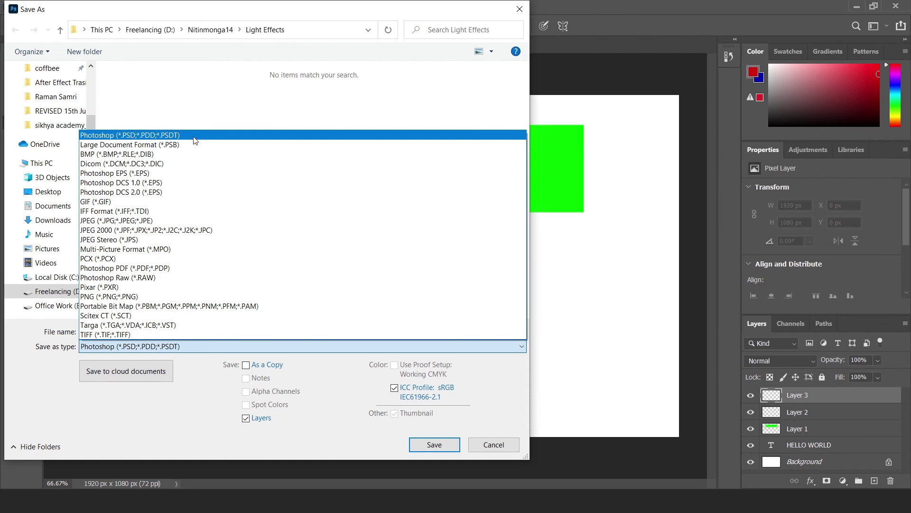
left_click(194, 140)
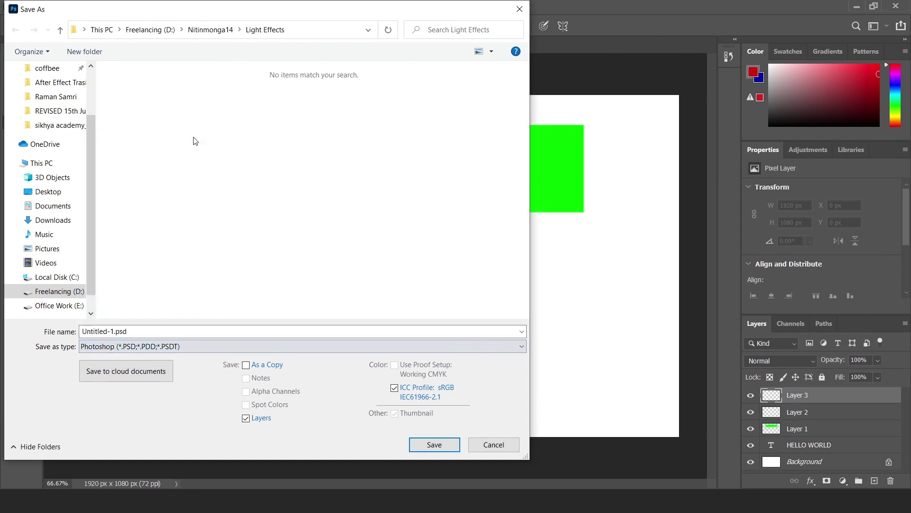
double_click(129, 331)
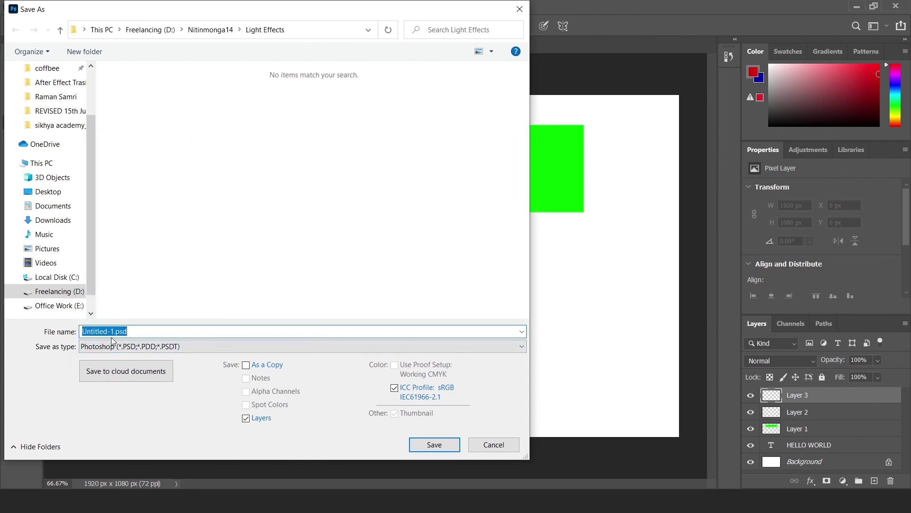
left_click_drag(111, 334, 76, 336)
key("BackSpace")
type("st class")
key("Return")
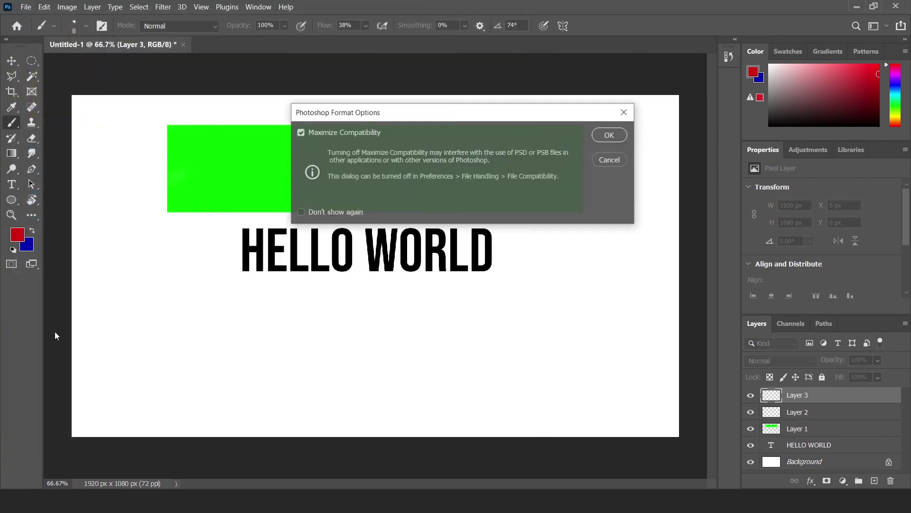
left_click(612, 138)
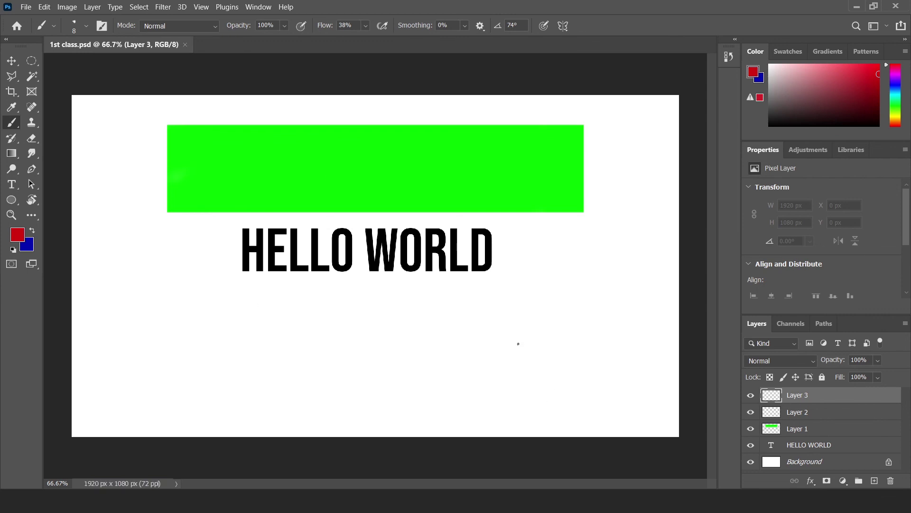
left_click(27, 8)
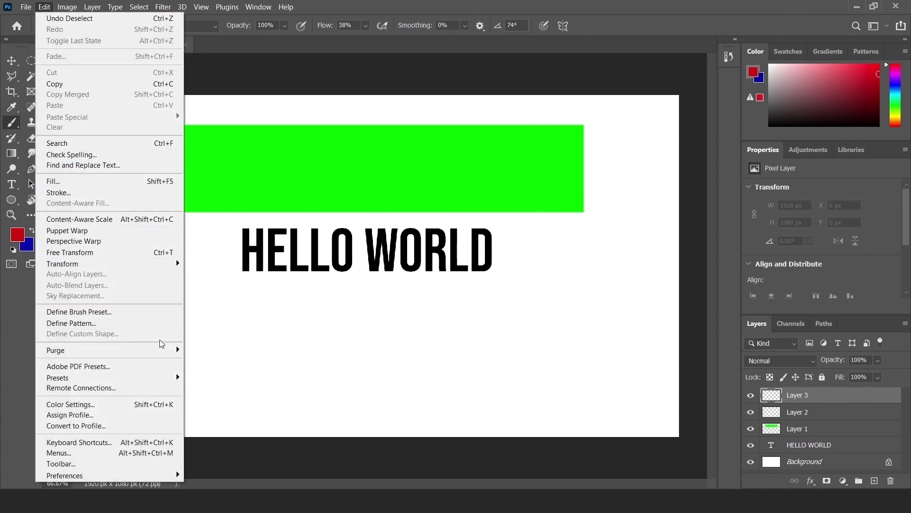
left_click(247, 332)
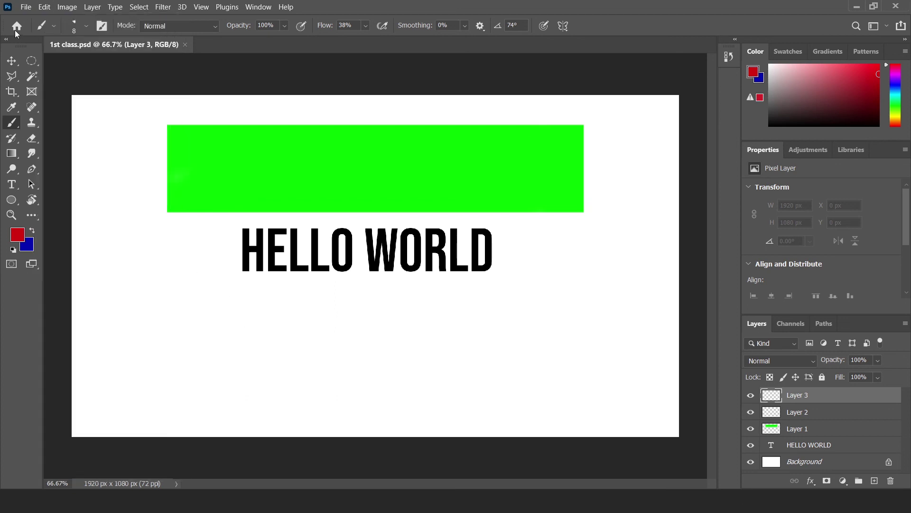